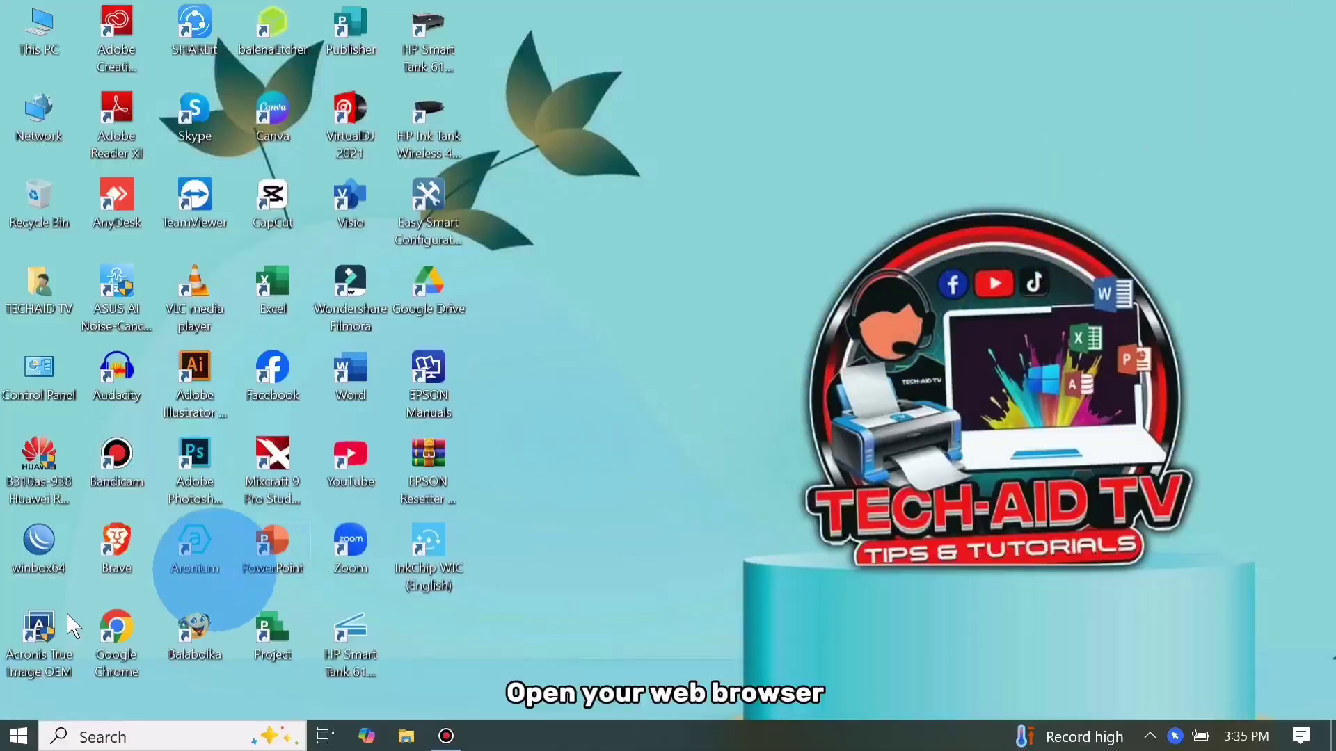
- In Chrome, search Google for 'brother dcp t420w driver'
double_click(111, 646)
text(goo)
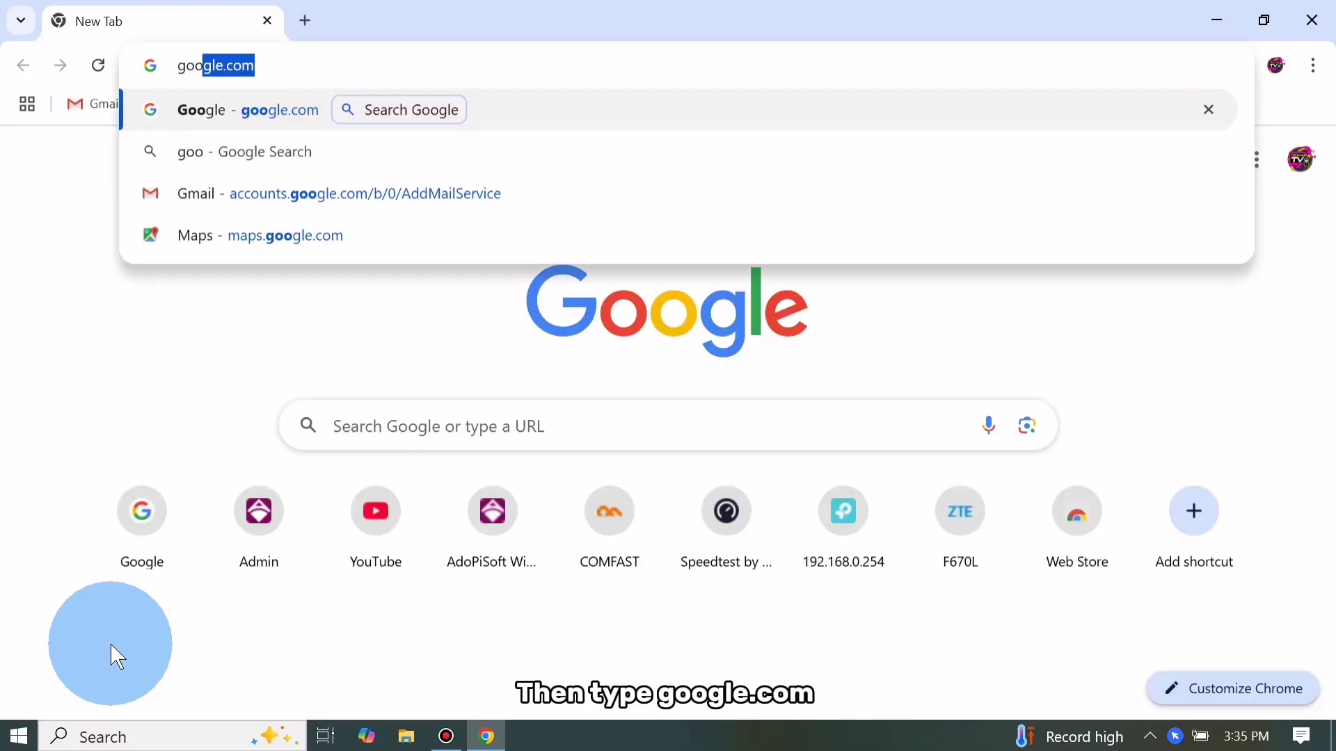
text(gle.com)
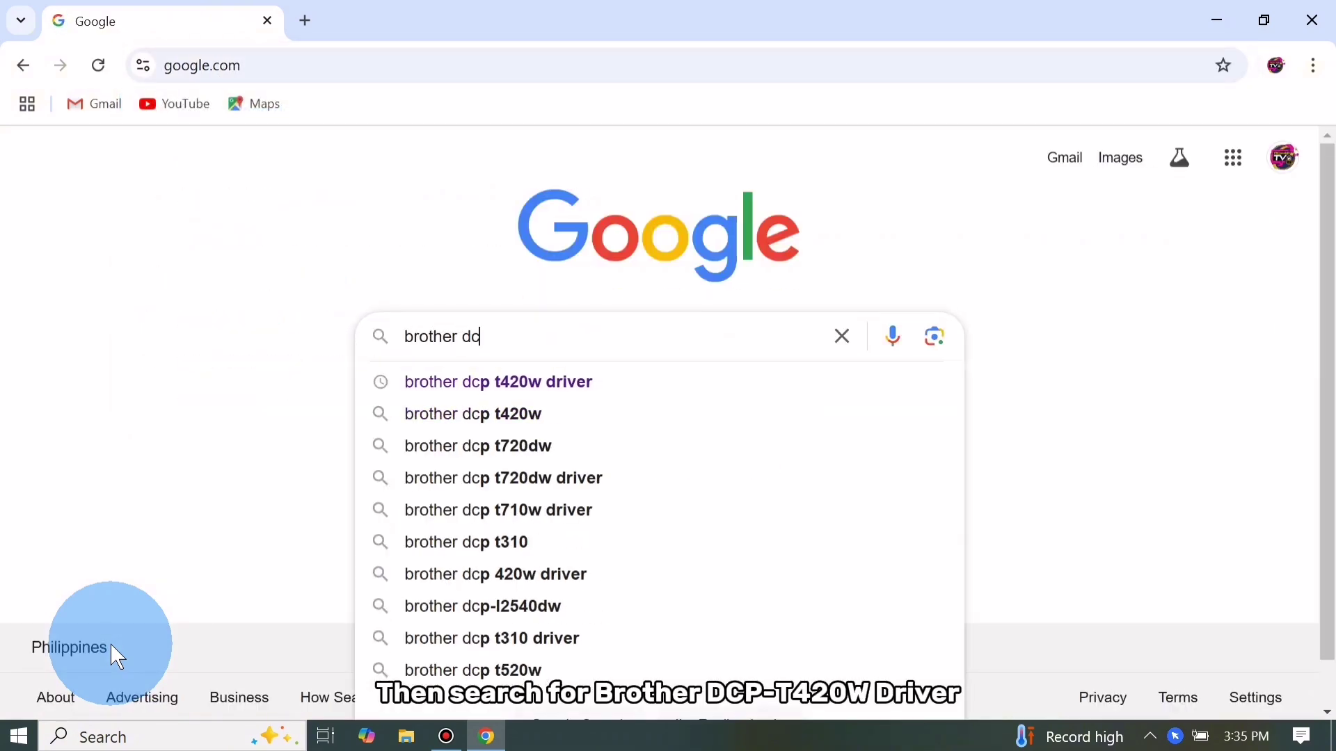
text(42)
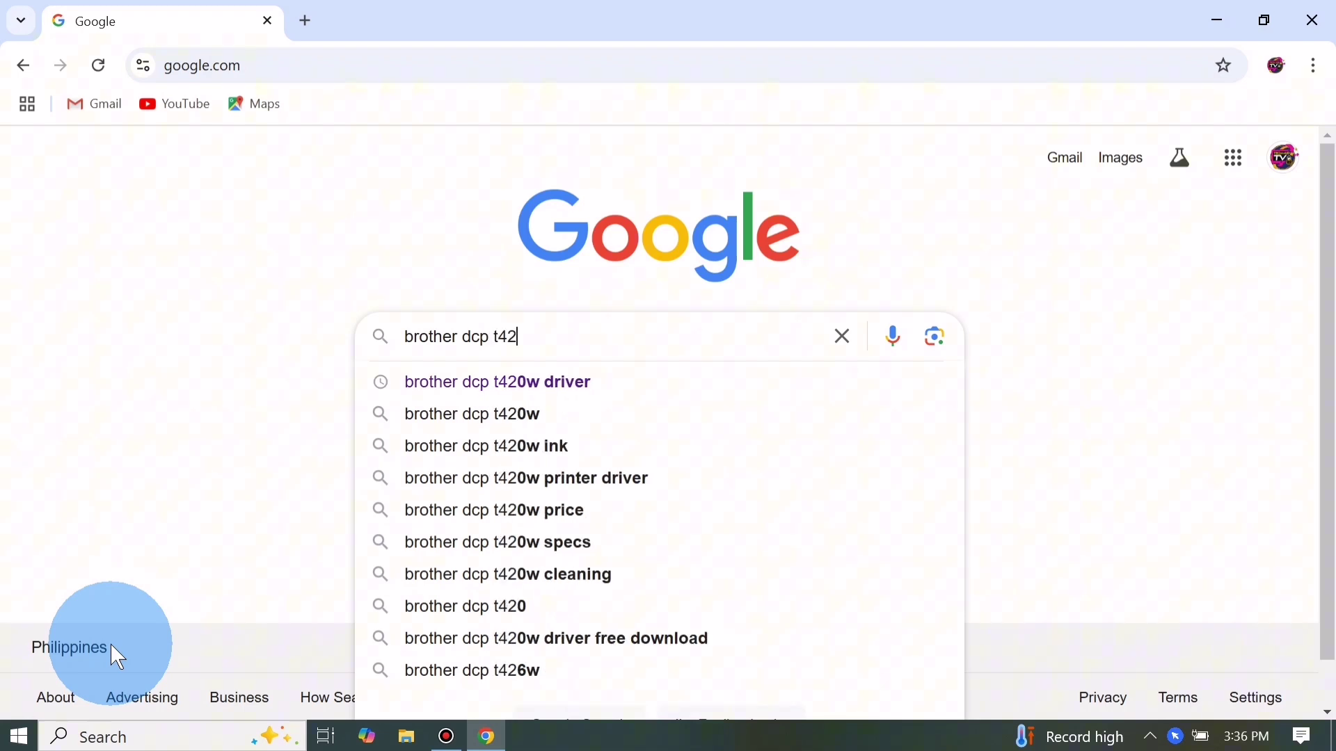
text(0w )
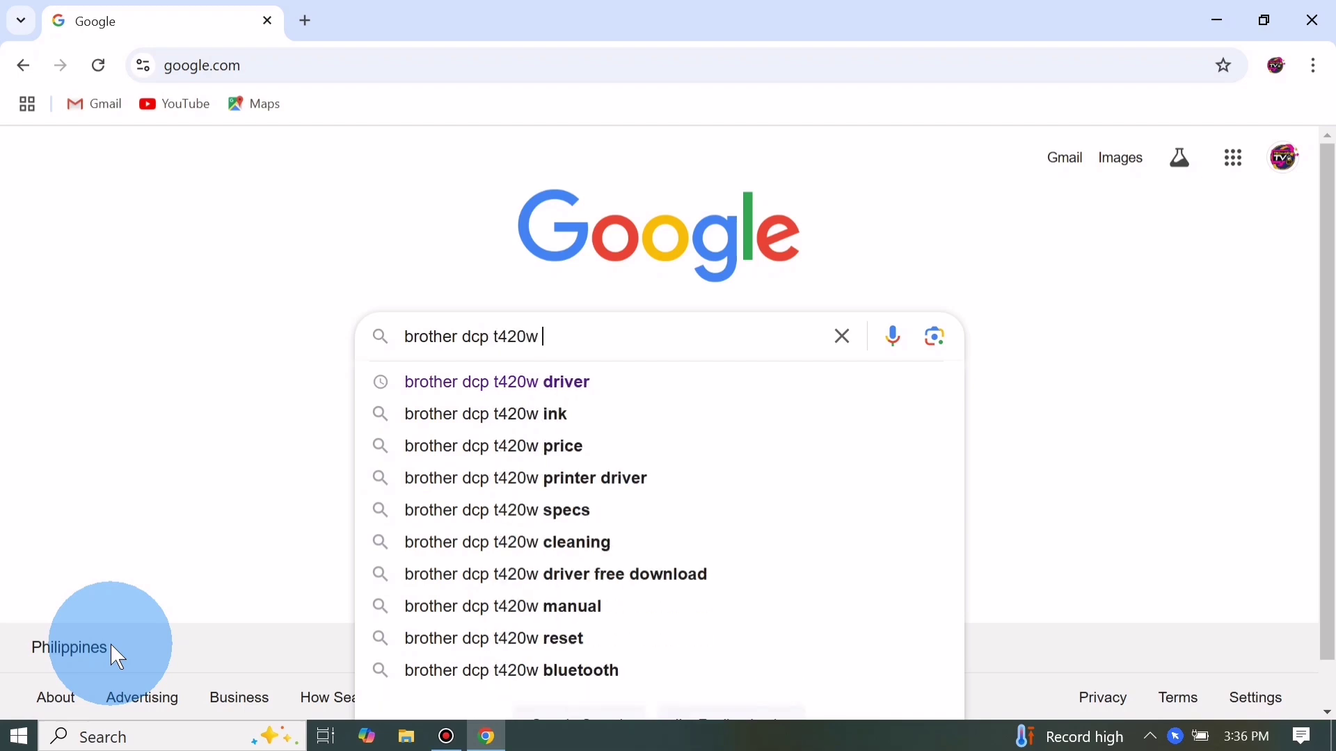
text(driver)
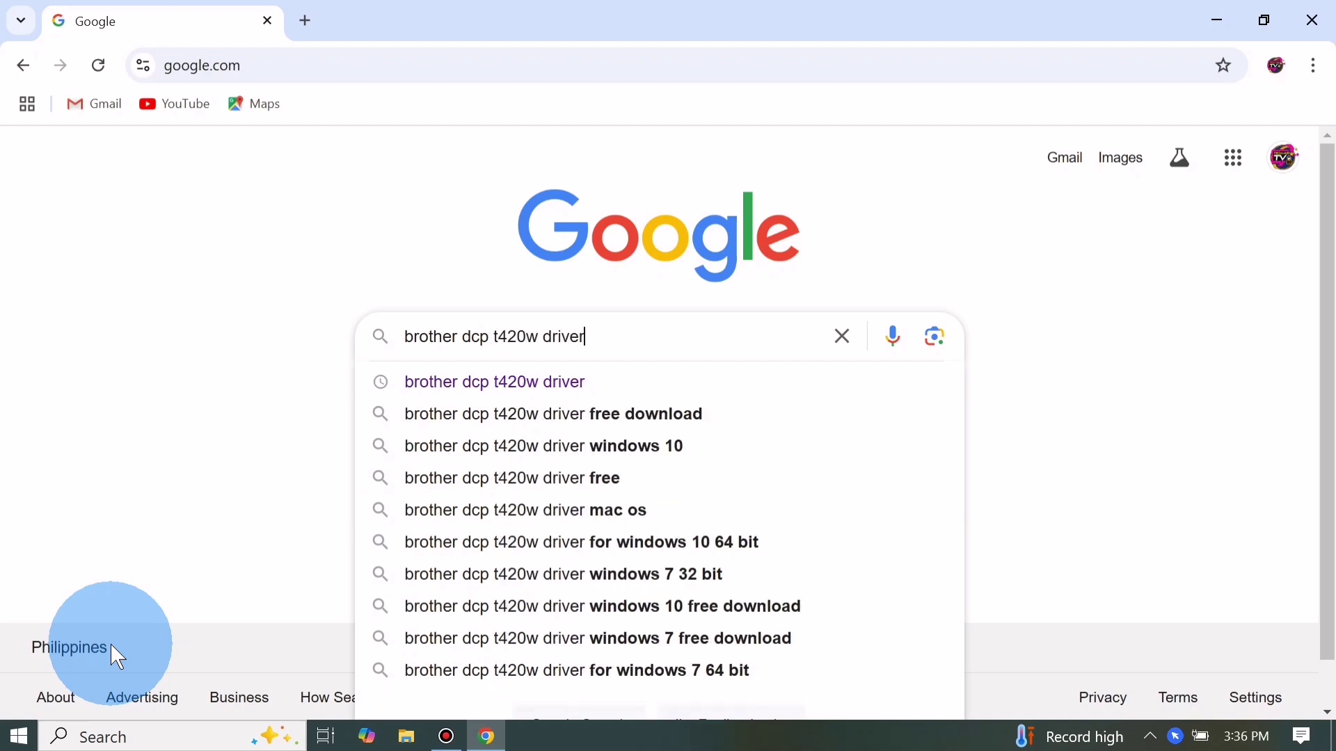
key(Return)
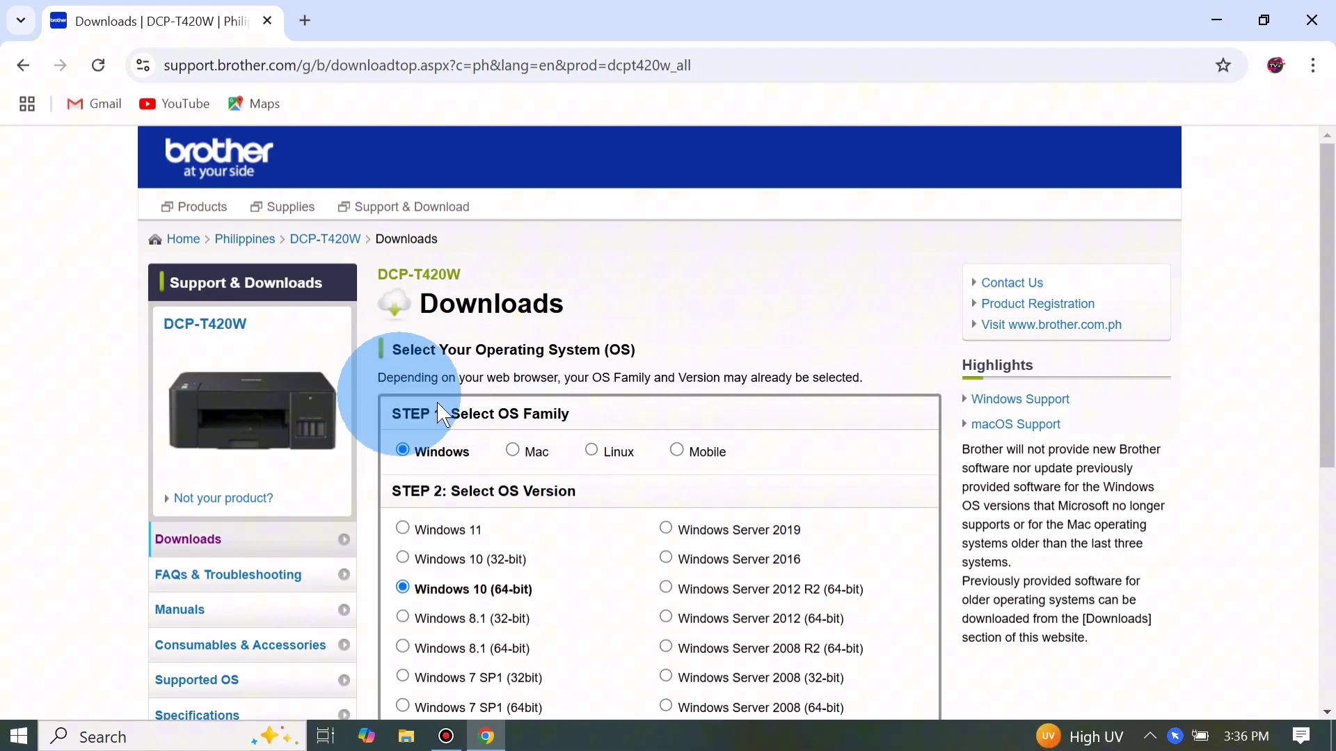
- Select Windows 10 (64-bit) as the operating system on the DCP-T420W downloads page
click(471, 590)
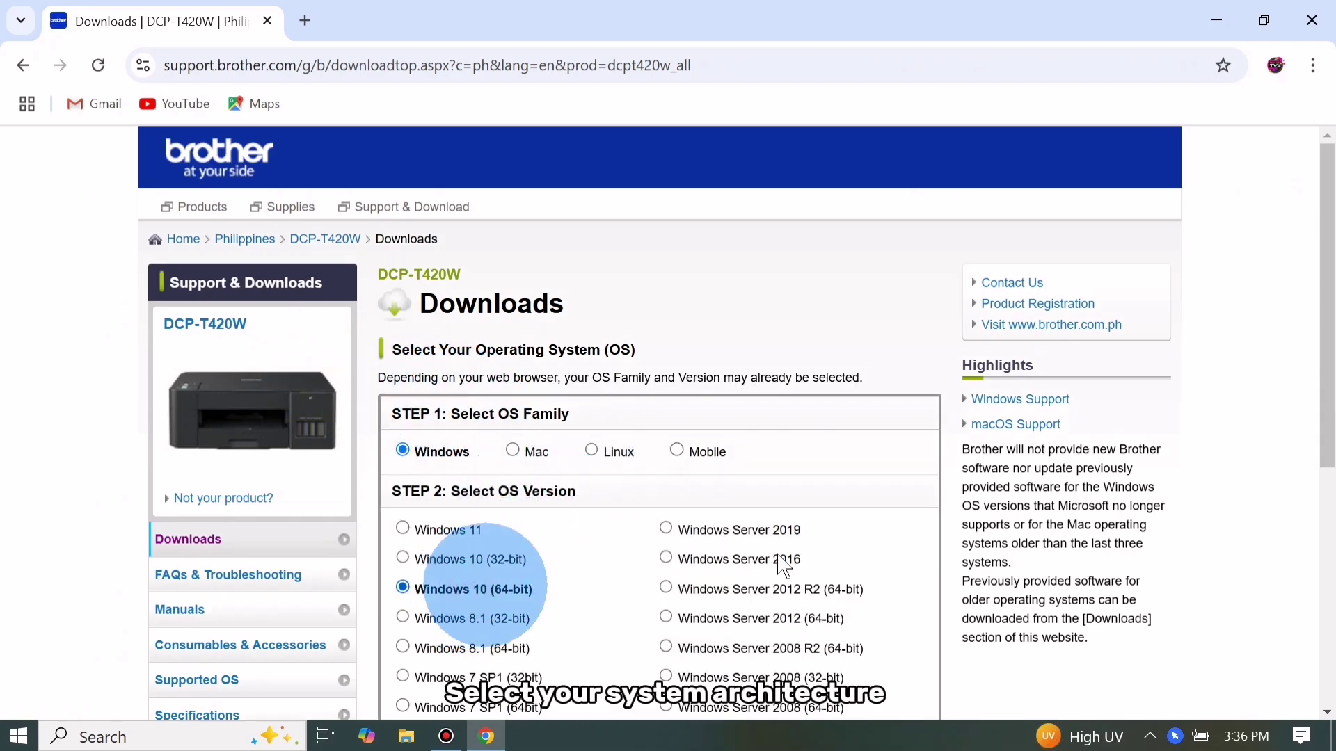
drag(1325, 421, 1154, 556)
click(675, 613)
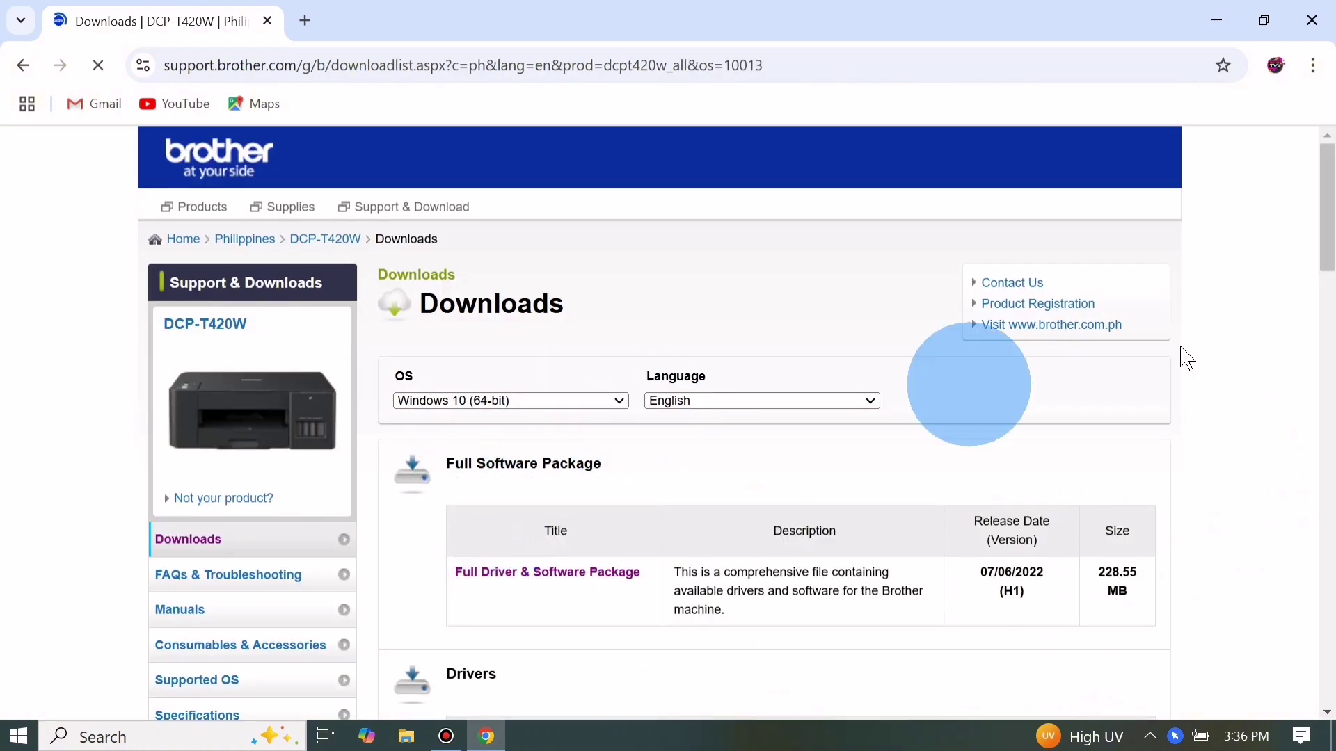
- Agree to the EULA and download the Full Driver & Software Package
drag(1330, 240, 1321, 272)
click(556, 465)
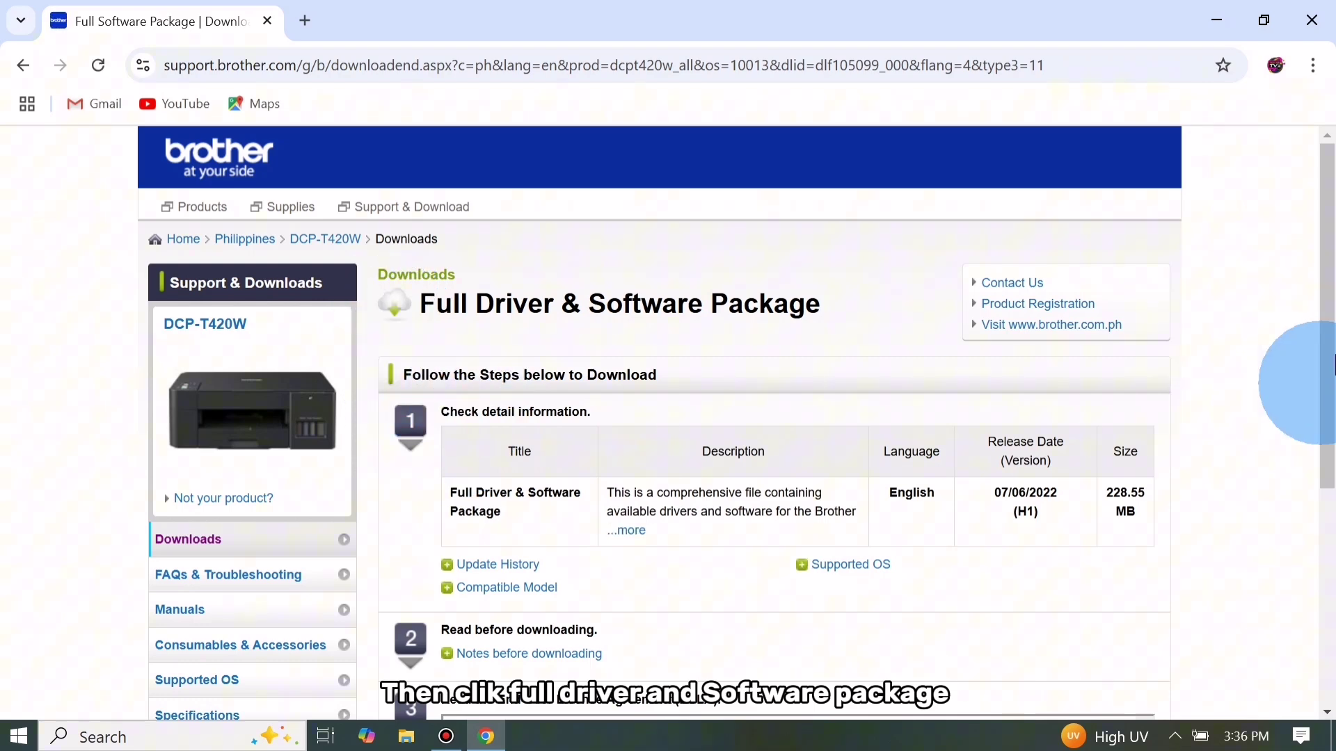
drag(1326, 357, 1327, 555)
click(687, 609)
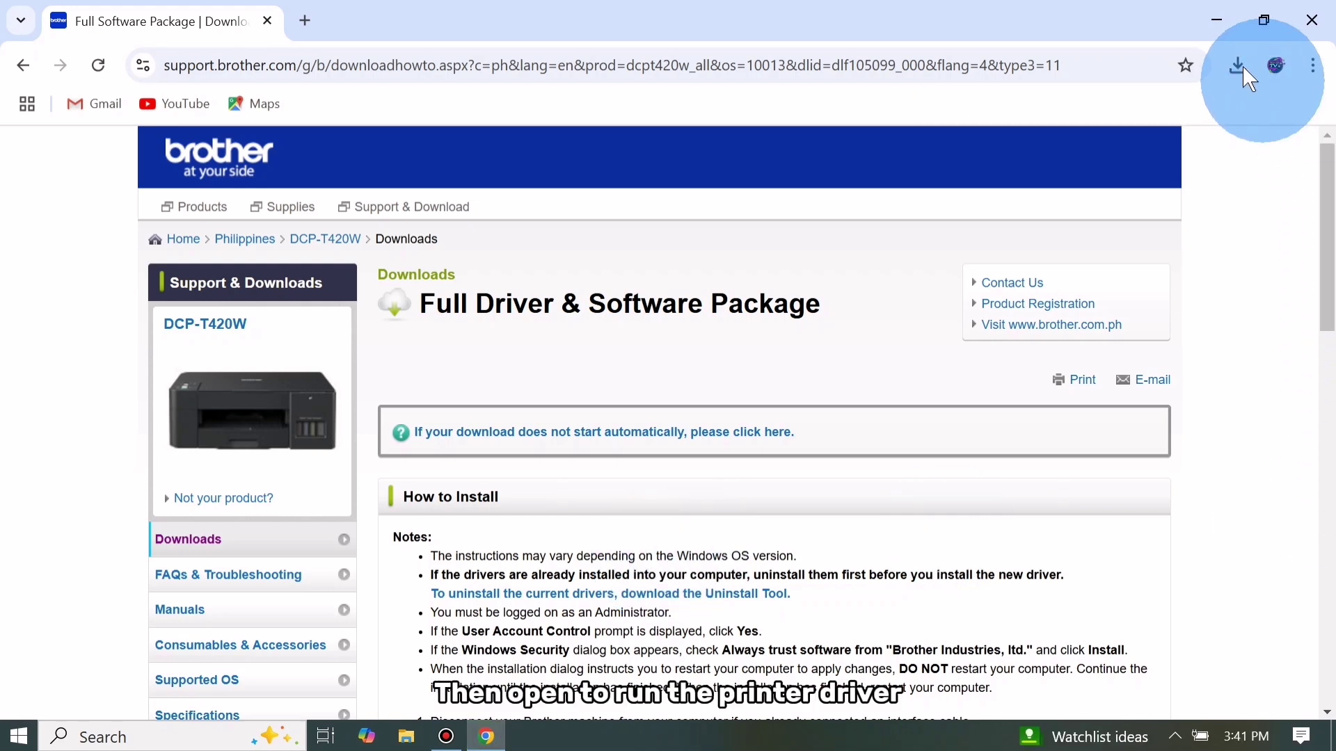
- Run the downloaded Y20A_C2_UW_PP-inst-H1 (1).EXE installer and minimize Chrome
click(1236, 64)
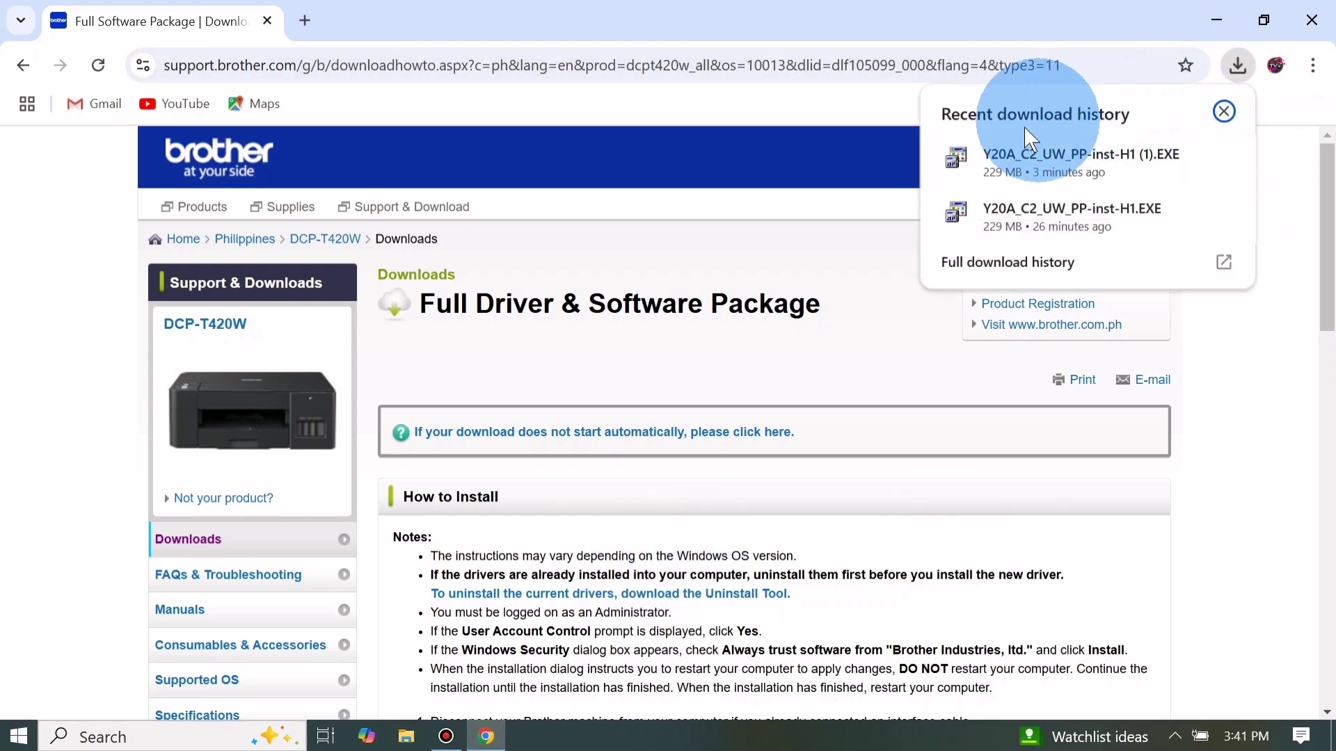
click(1023, 148)
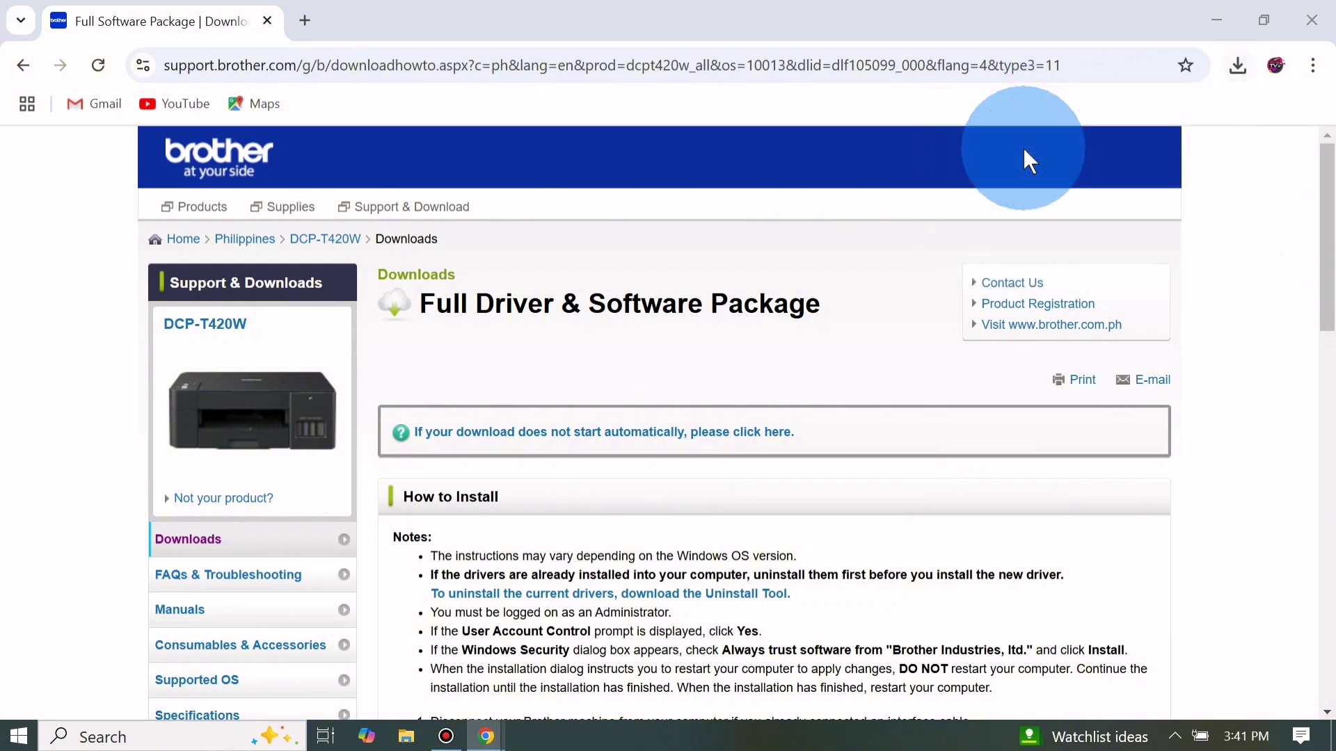
click(1208, 15)
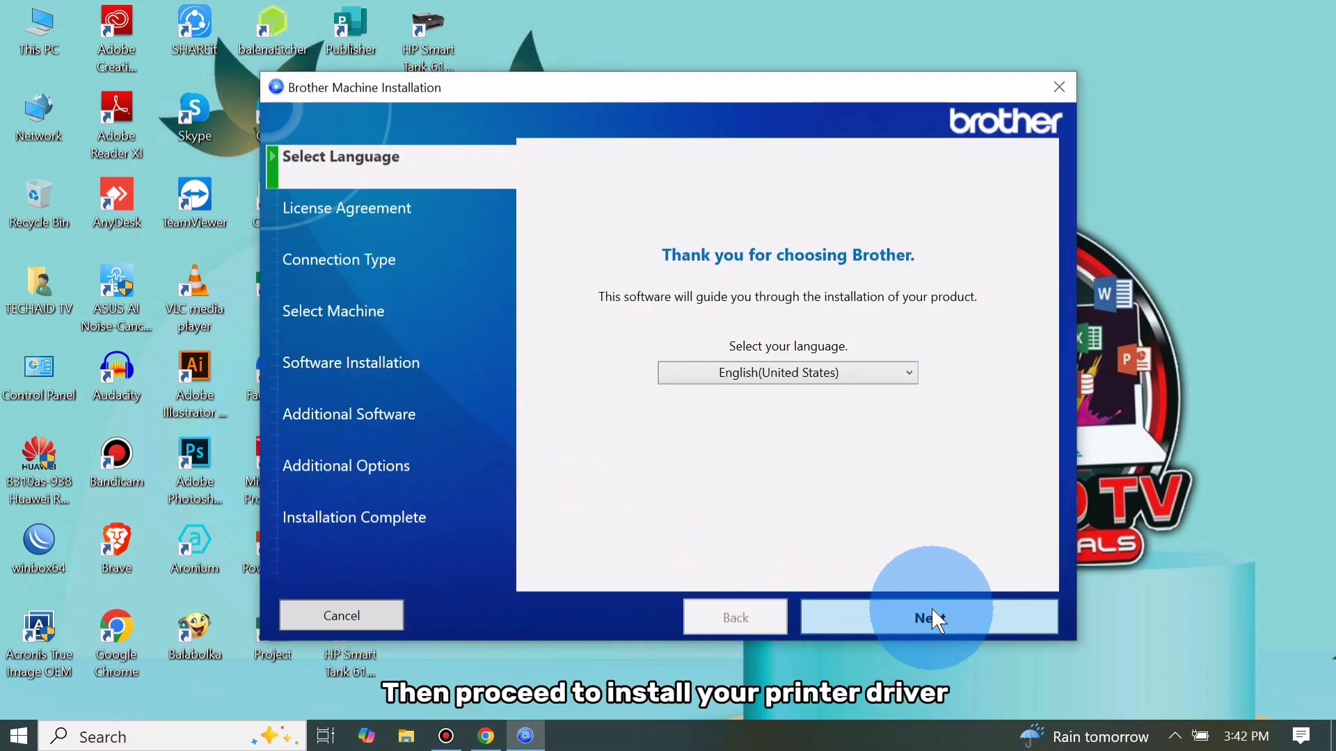
- Accept the license, choose Local Connection (USB), and keep Standard (Recommended) installation for the DCP-T420W
click(930, 617)
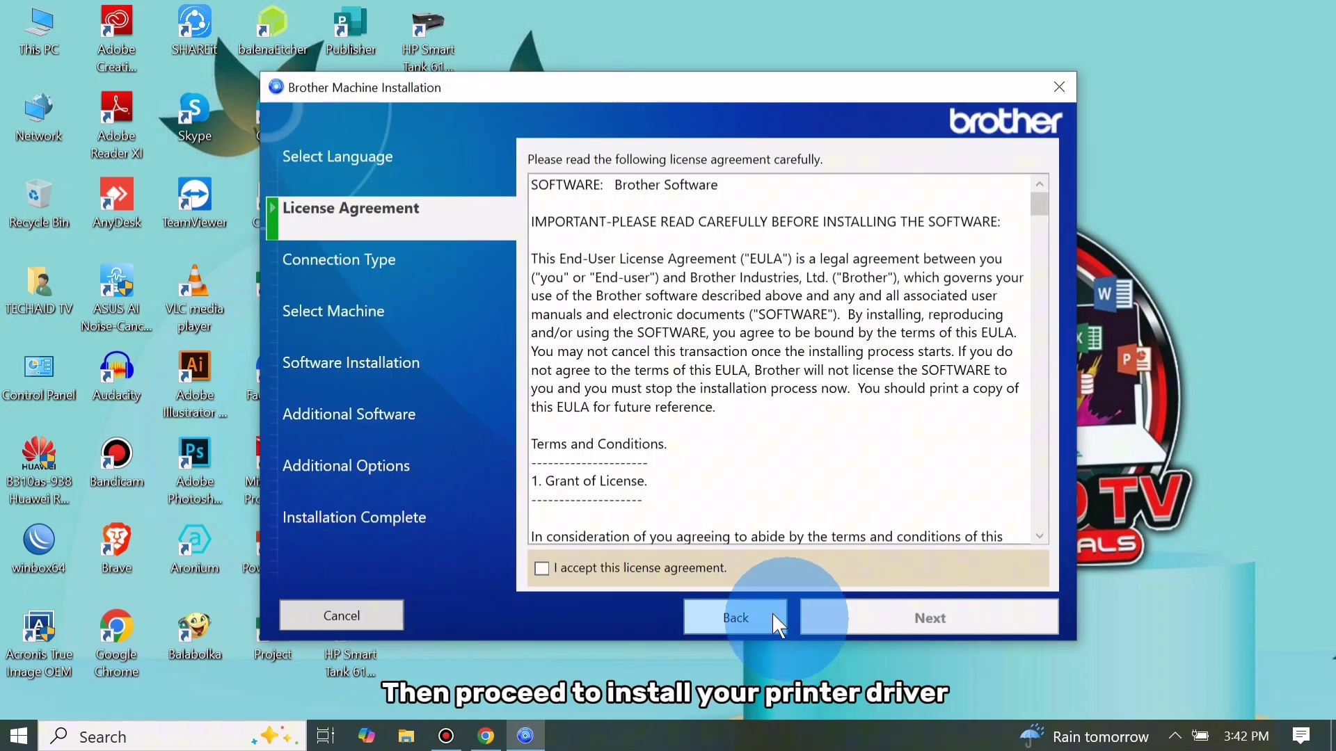
click(672, 567)
click(957, 613)
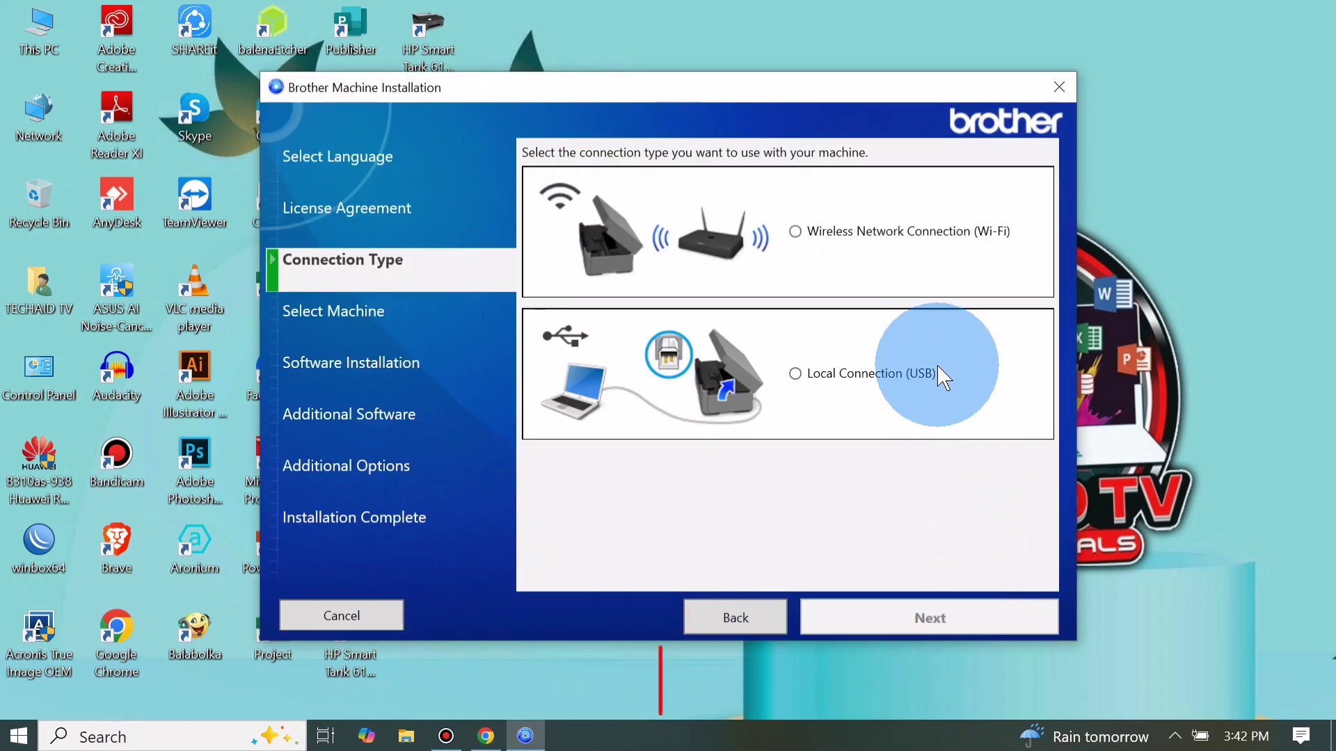
click(944, 376)
click(944, 629)
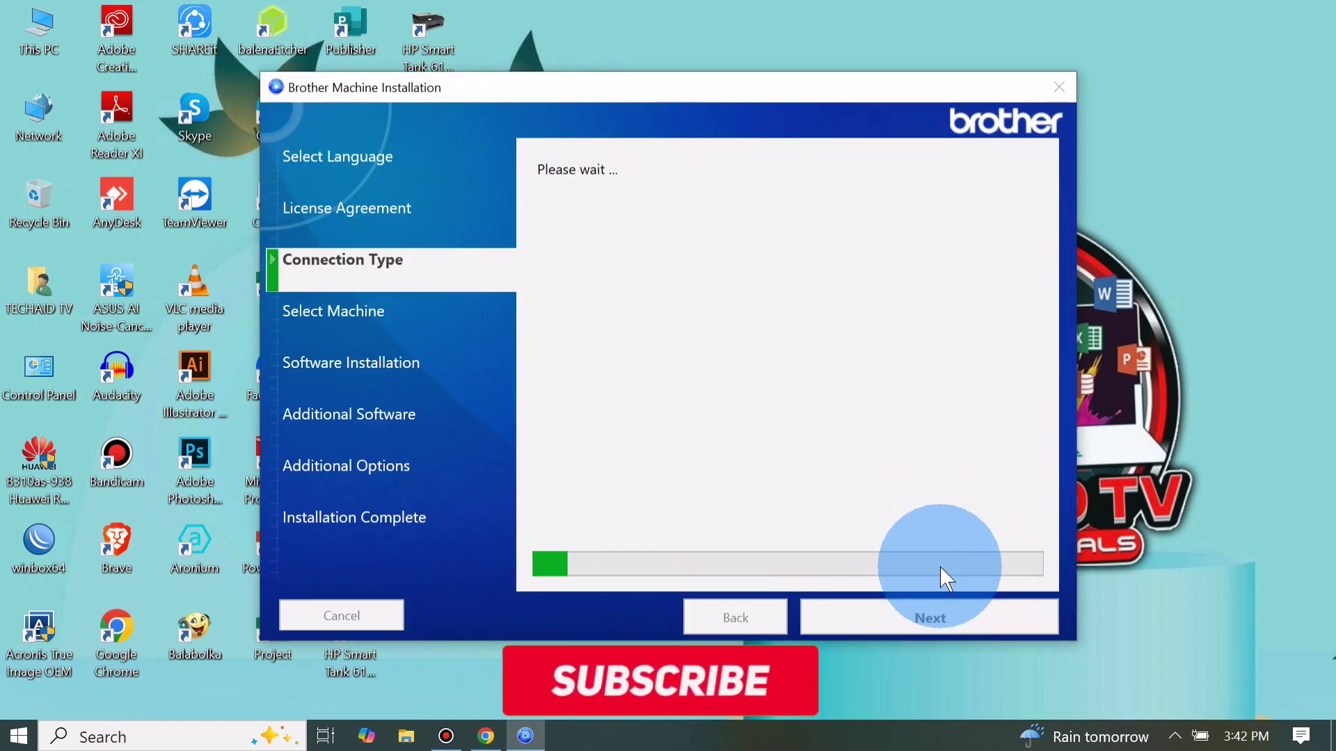
click(943, 629)
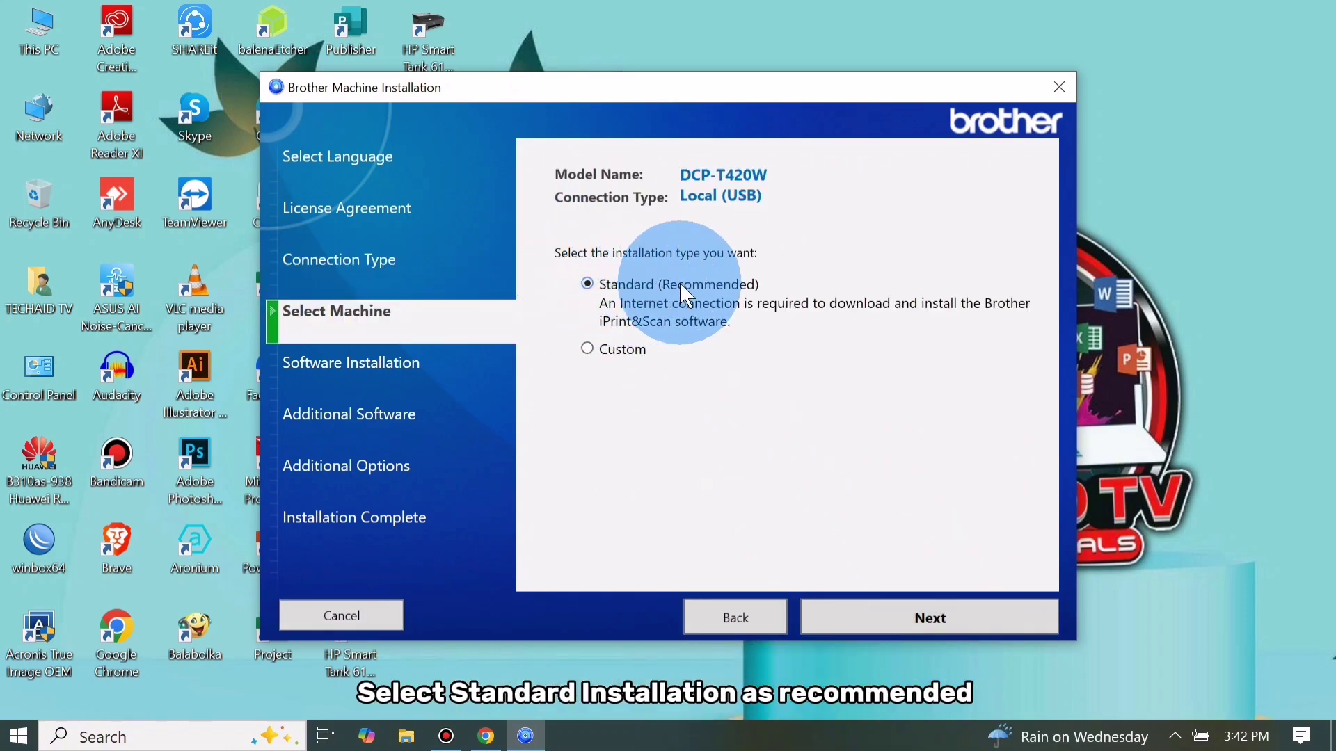
- Run the Standard installation until the drivers and iPrint&Scan finish installing
click(893, 606)
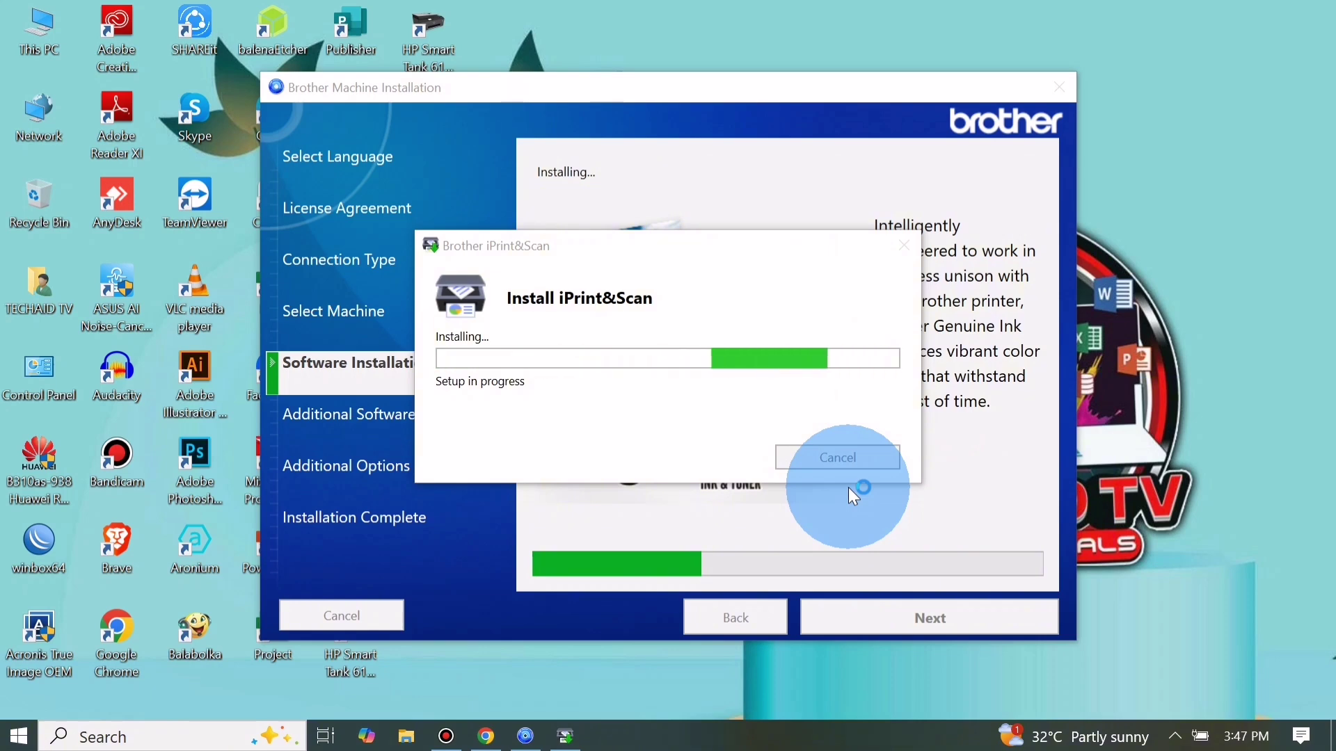
mouse_move(453, 7)
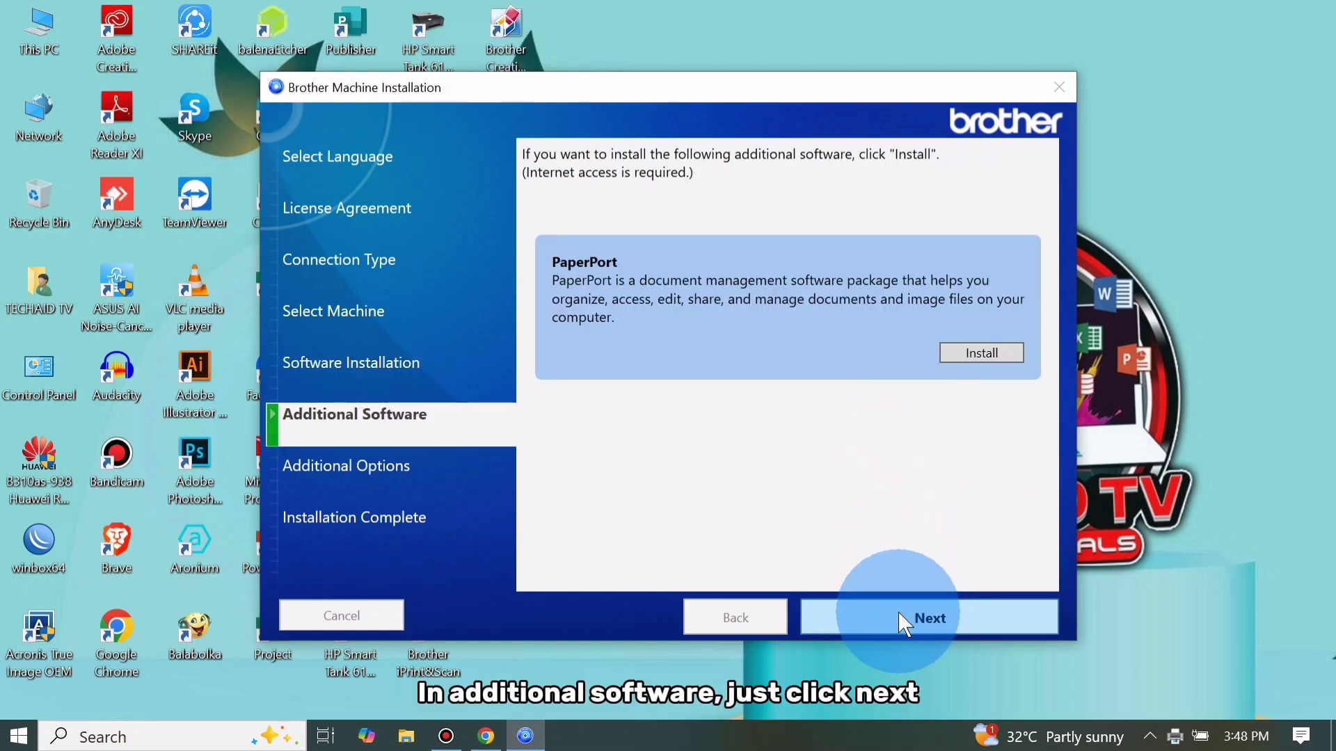
- Skip PaperPort, opt out of the Product Research and Support Program, and finish setup
click(899, 613)
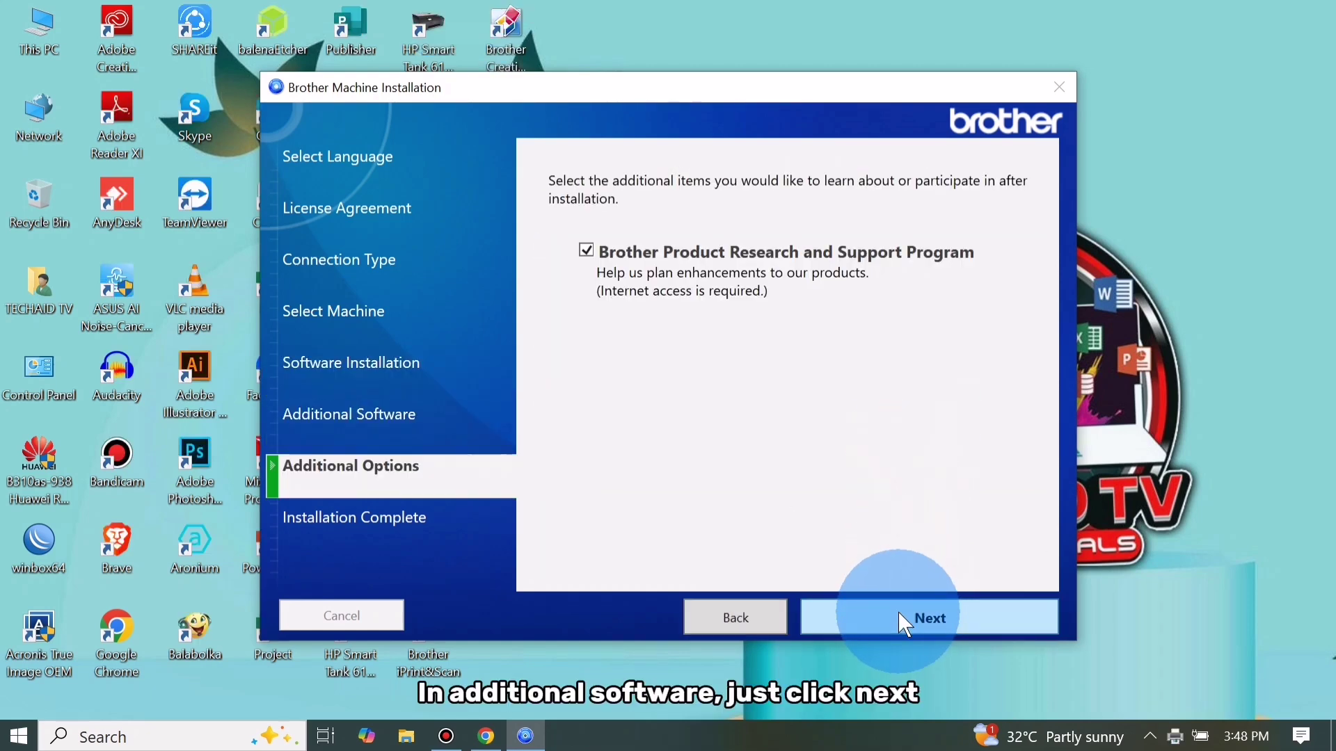
click(580, 249)
click(936, 637)
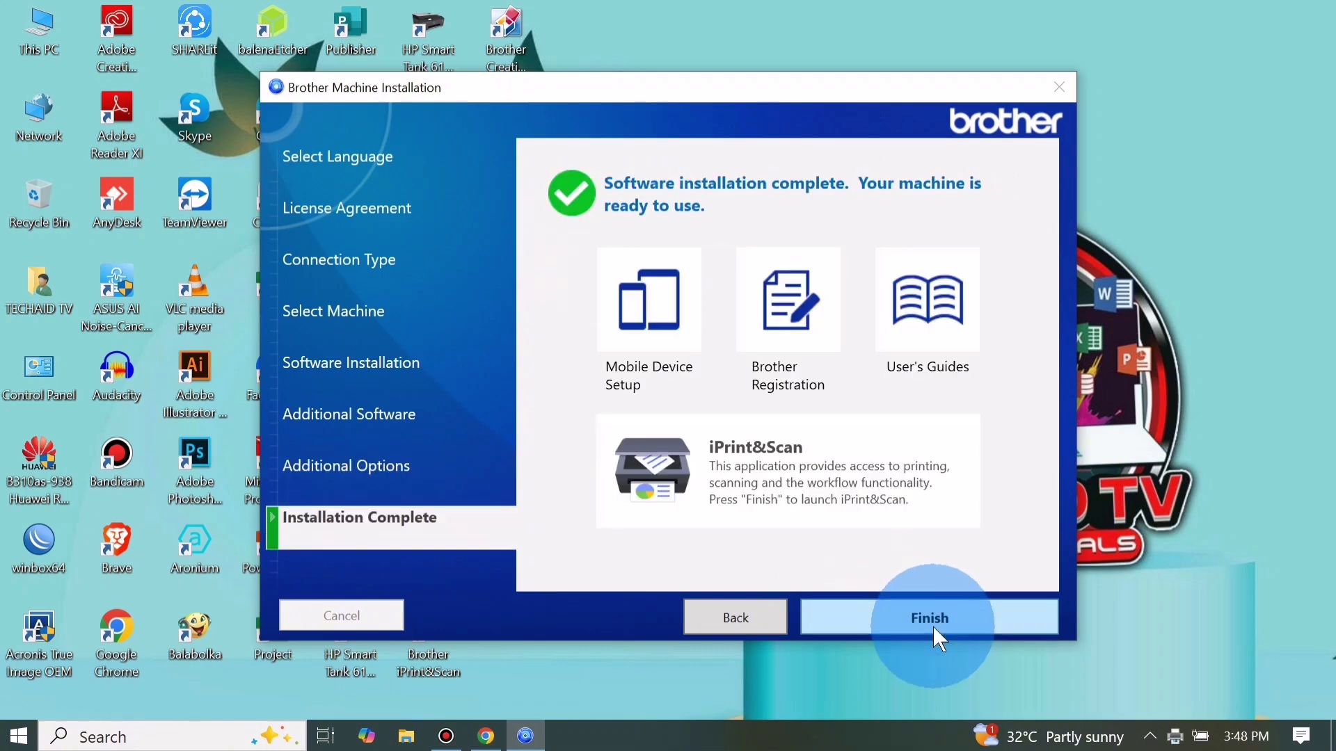
click(933, 612)
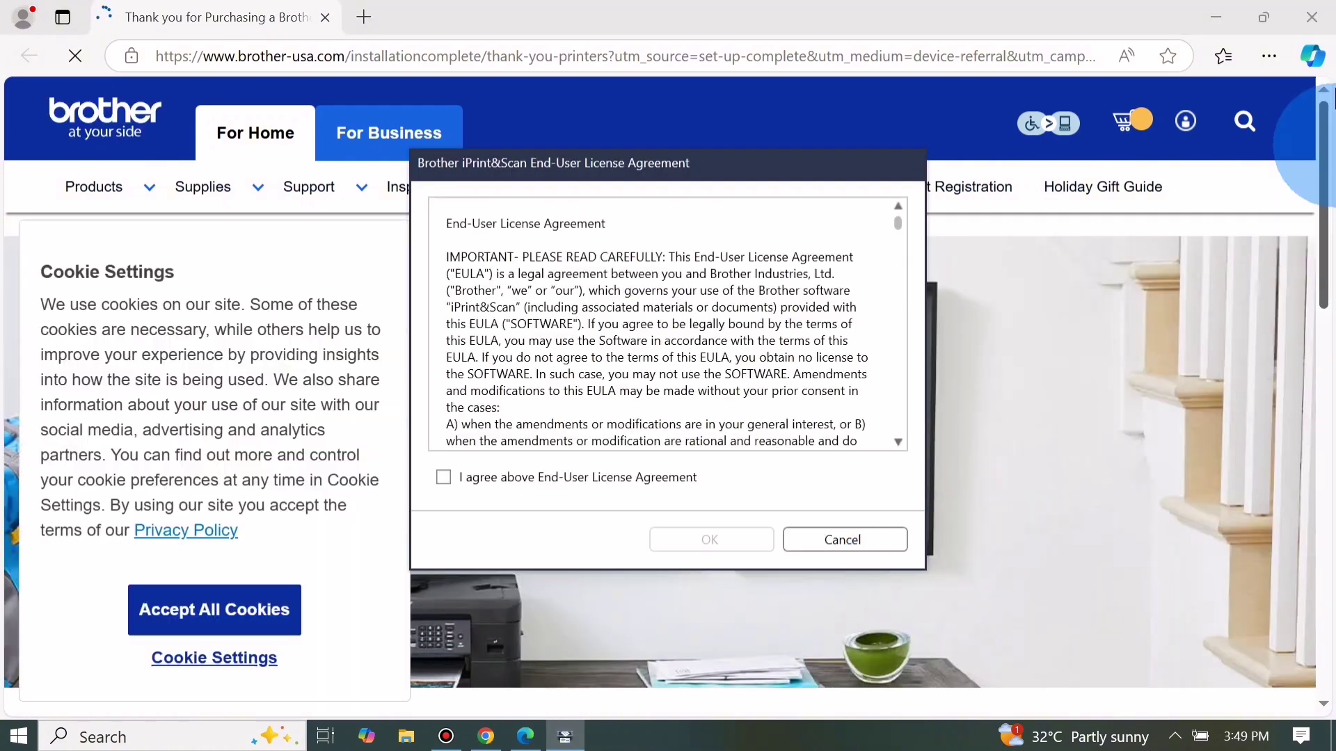
- Close the Brother thank-you page, accept the iPrint&Scan EULA, and download the update
click(1312, 17)
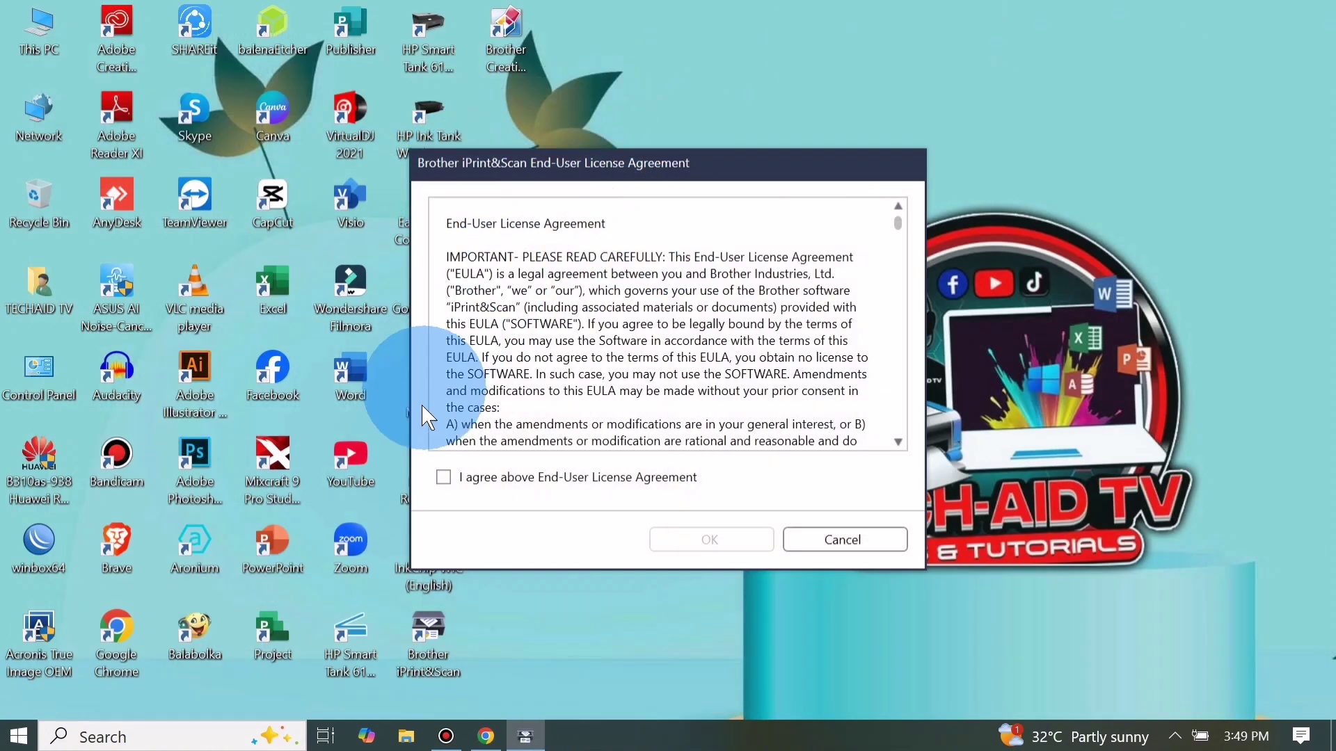
click(443, 477)
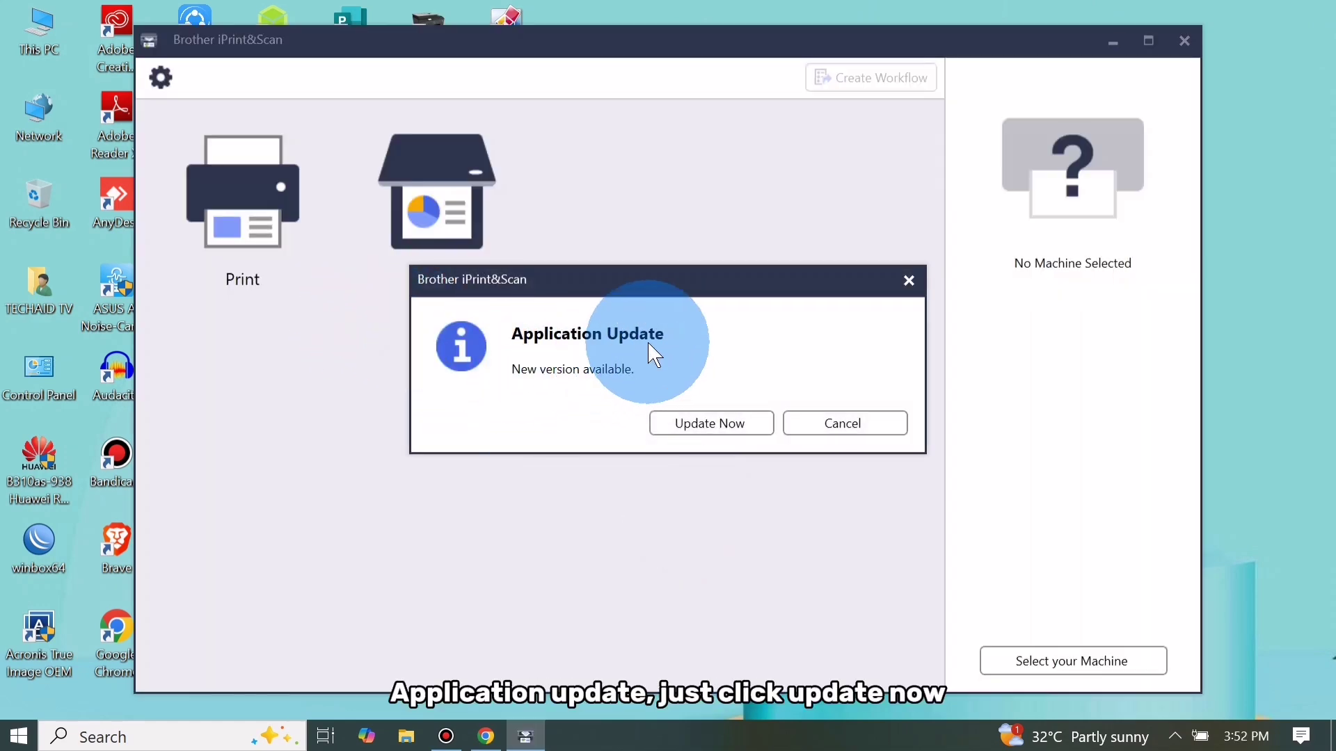
click(703, 423)
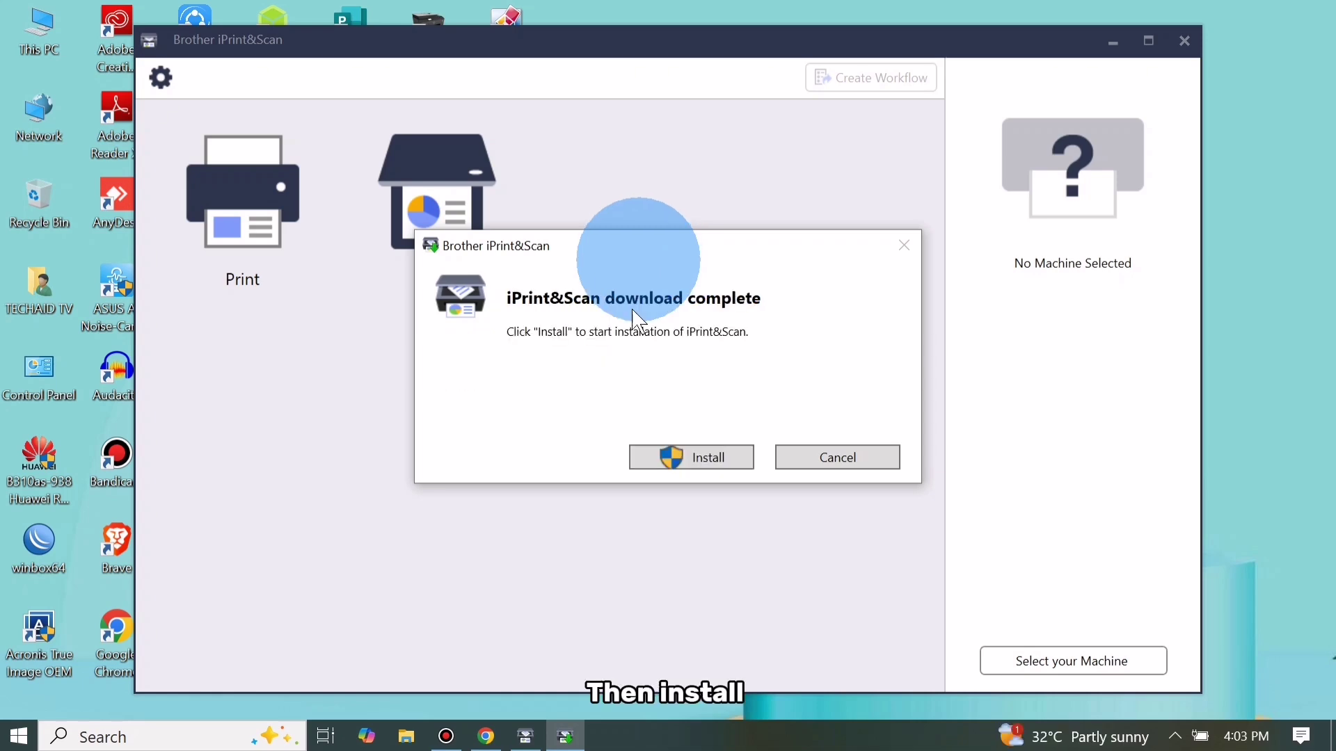
- Install the downloaded iPrint&Scan update
click(673, 450)
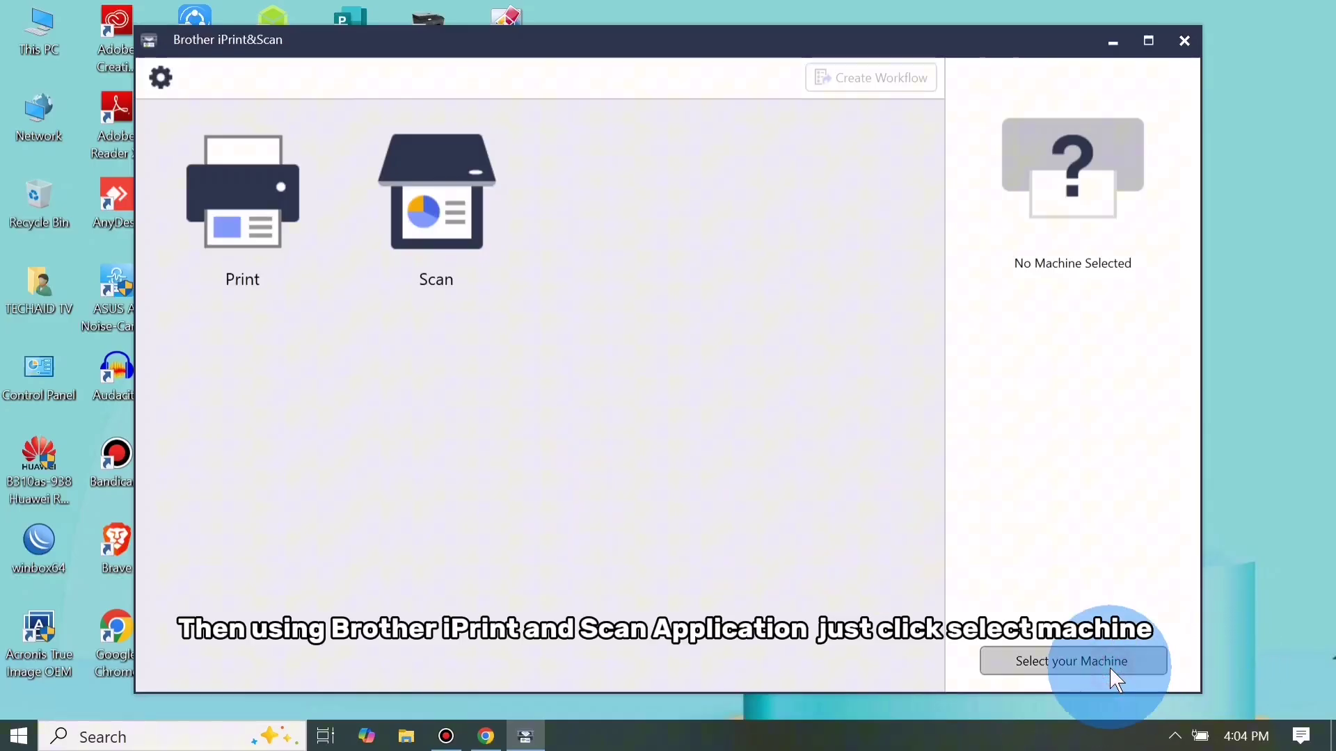
- Select the USB-connected DCP-T420W as the machine and open its Supplies/Machine Settings
click(1111, 678)
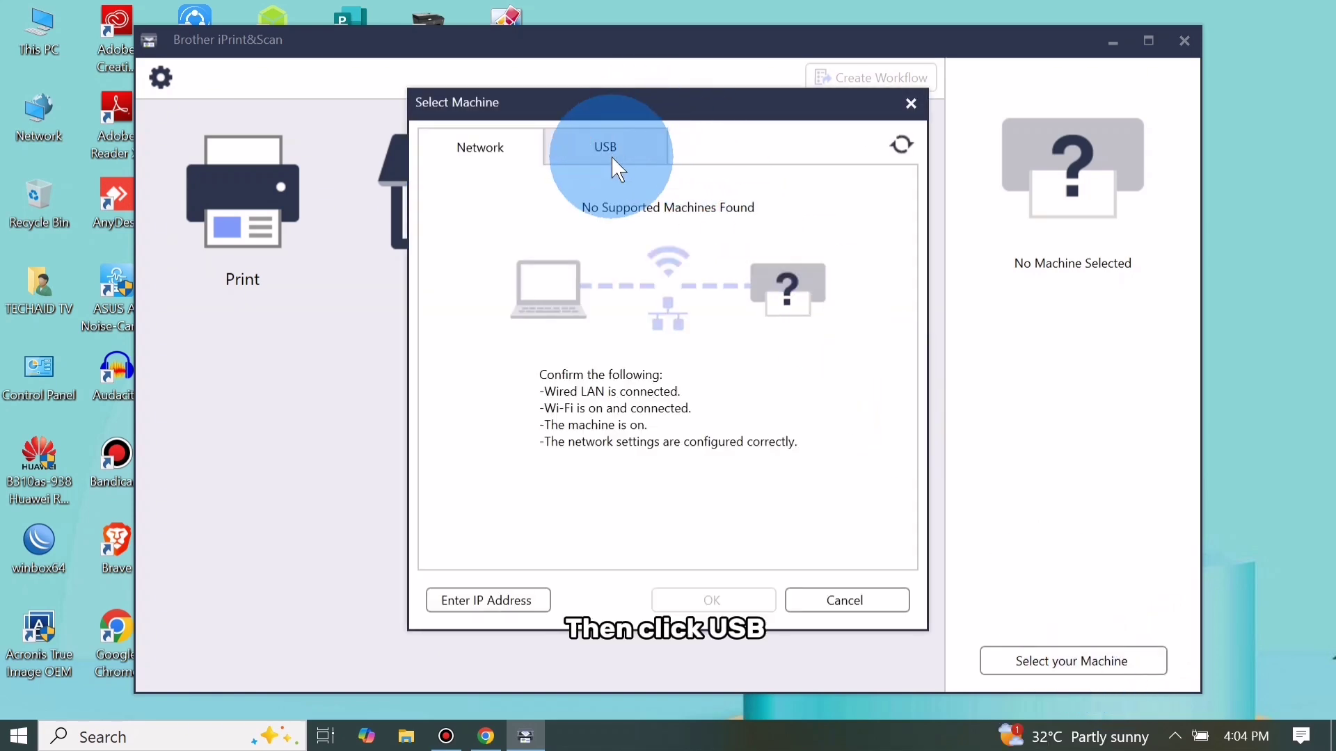
click(611, 155)
click(563, 222)
click(699, 600)
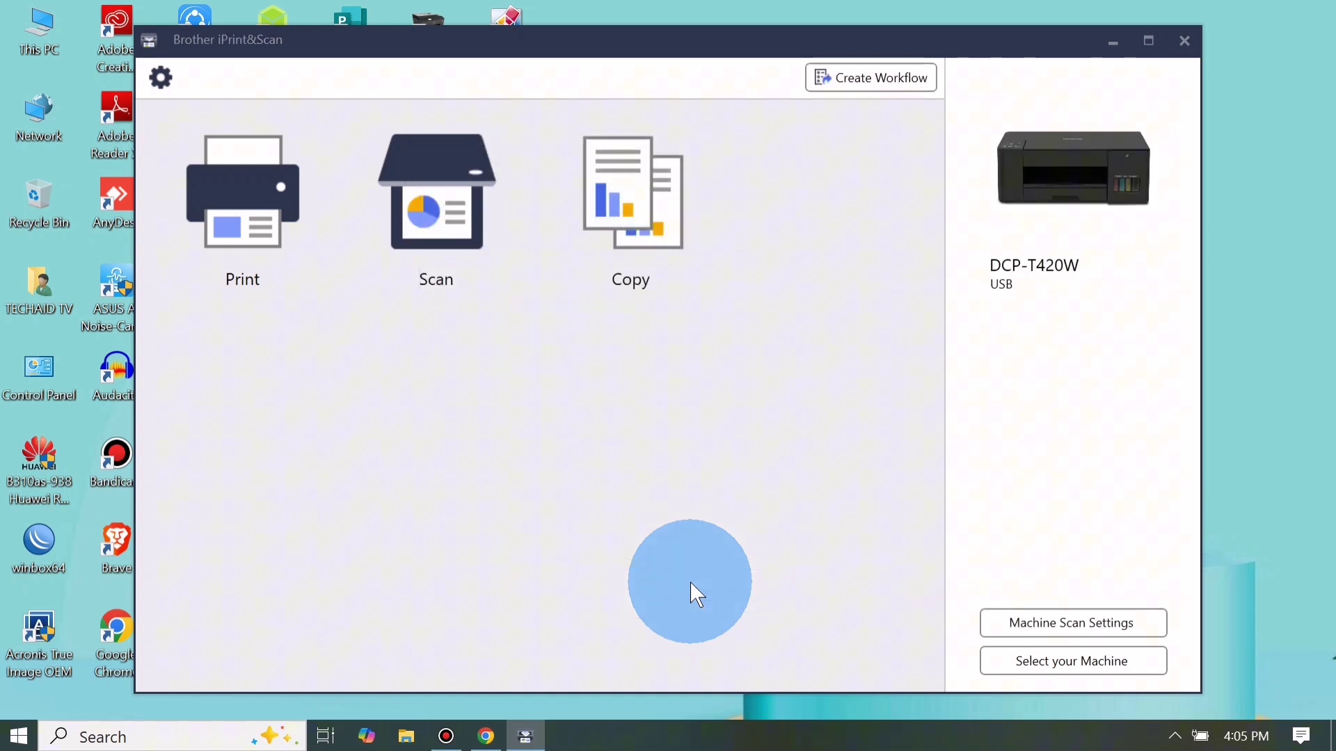
click(839, 475)
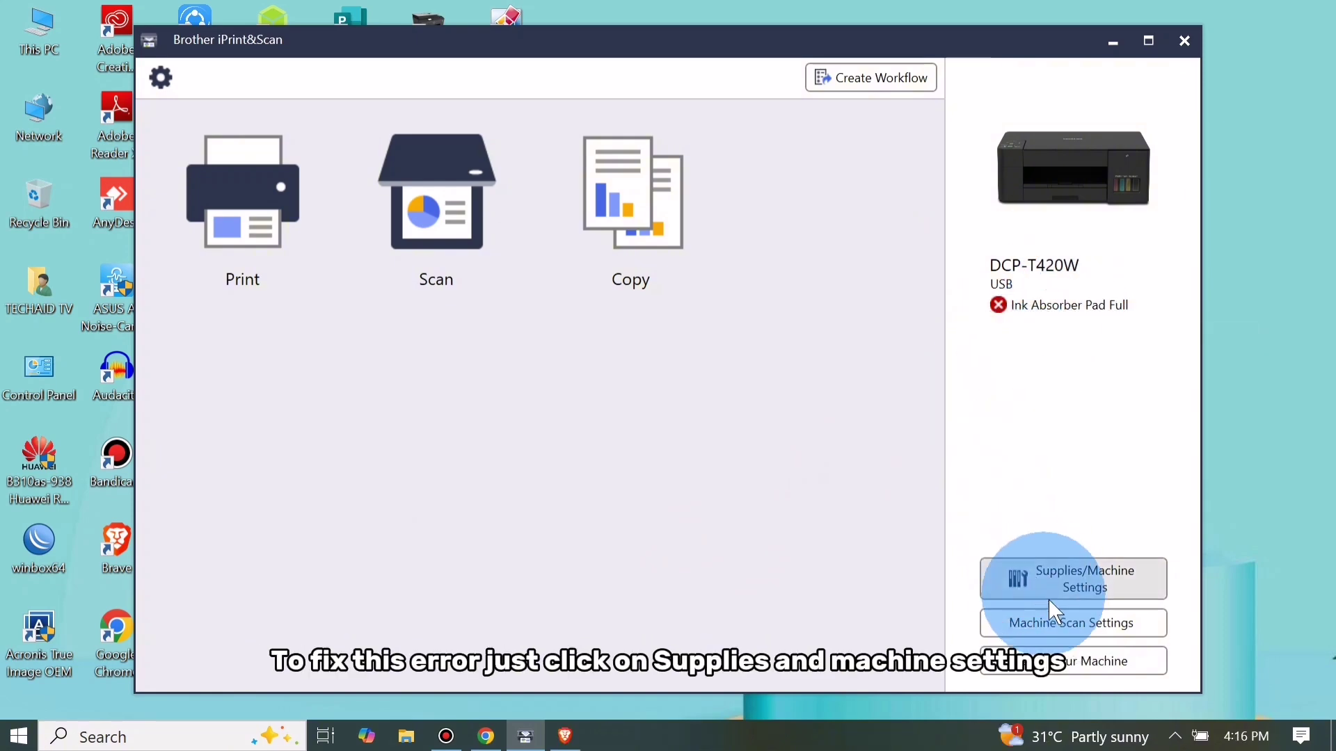
click(1070, 579)
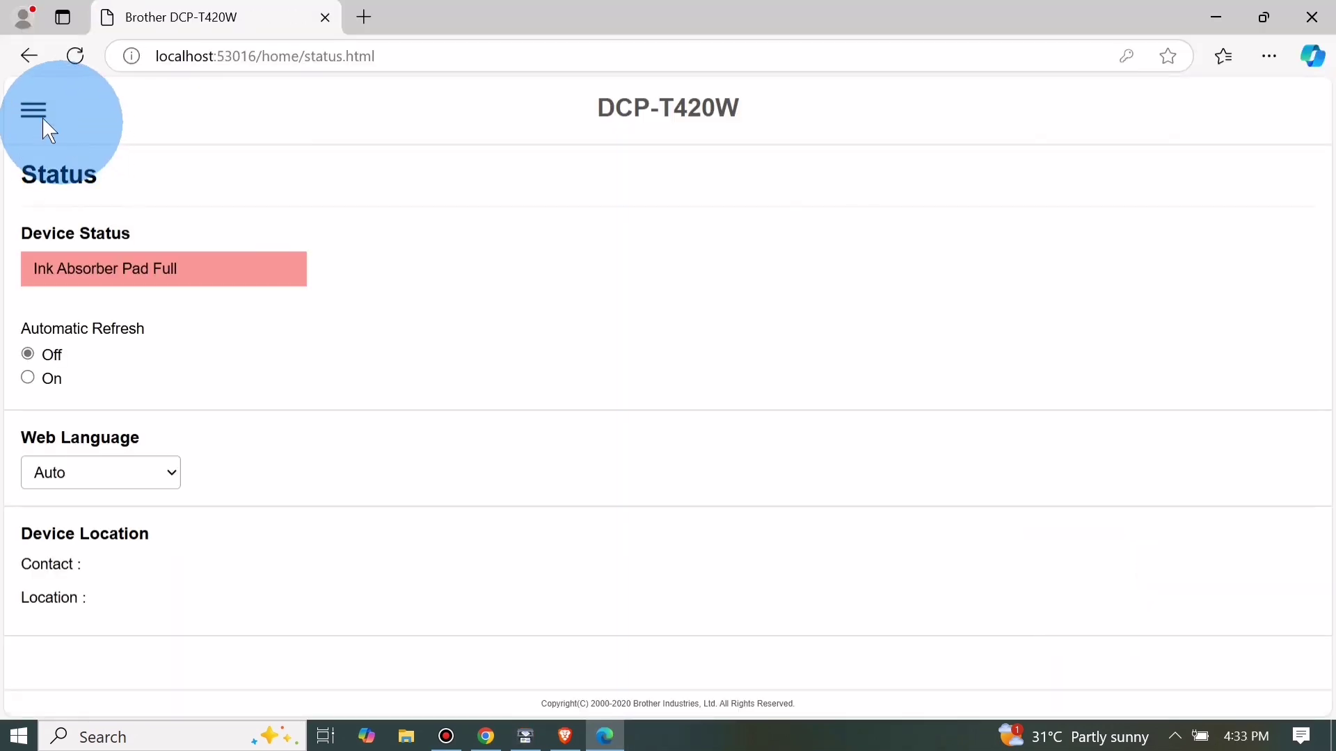
- Log in to Web Based Management with the printer's default password, dismissing Edge's password prompt
click(42, 117)
click(108, 241)
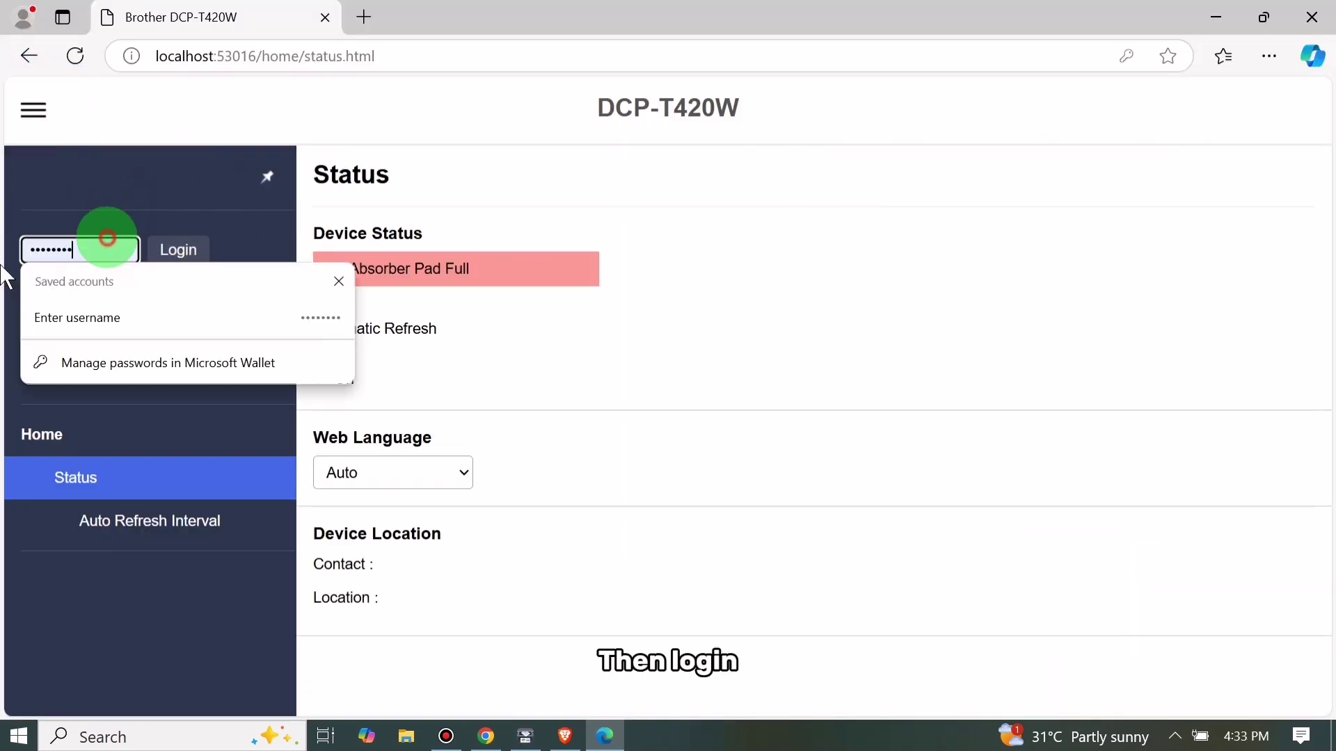
key(BackSpace)
key(BackSpace)
key(BackSpace)
key(BackSpace)
key(BackSpace)
key(BackSpace)
key(BackSpace)
key(BackSpace)
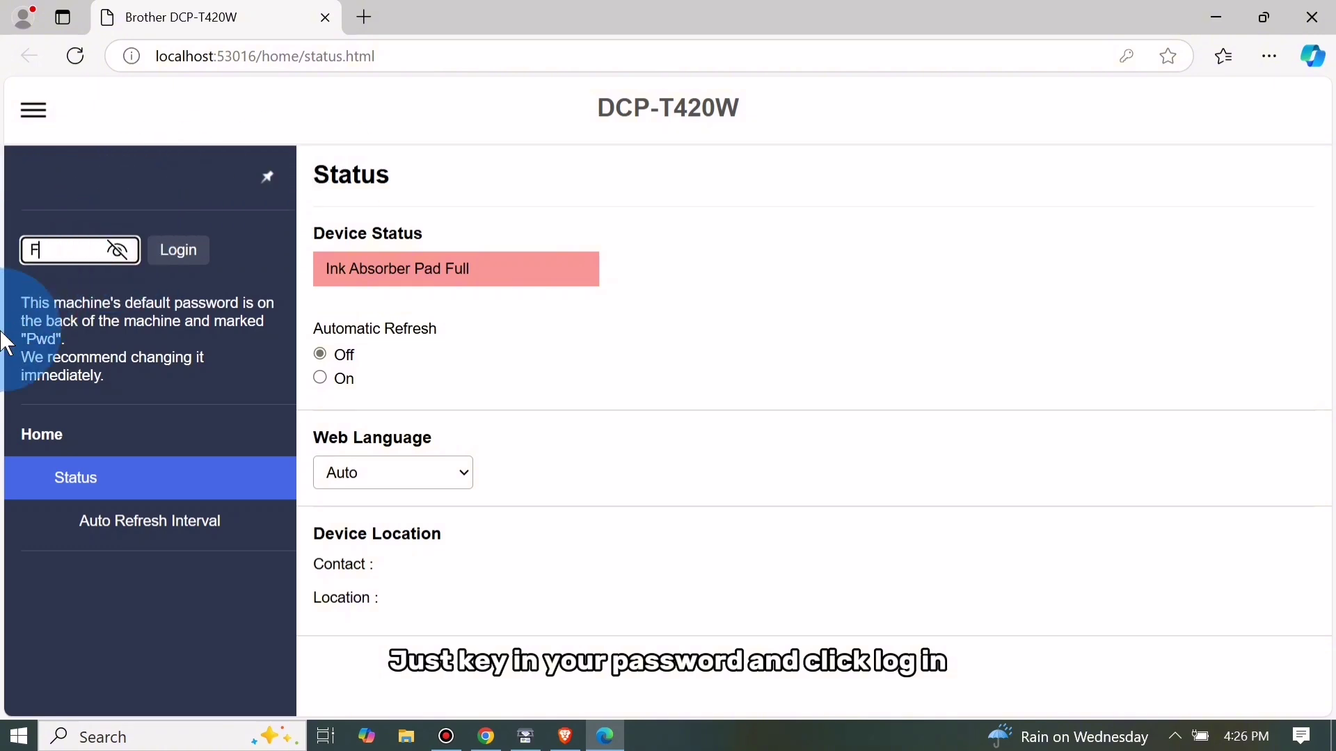
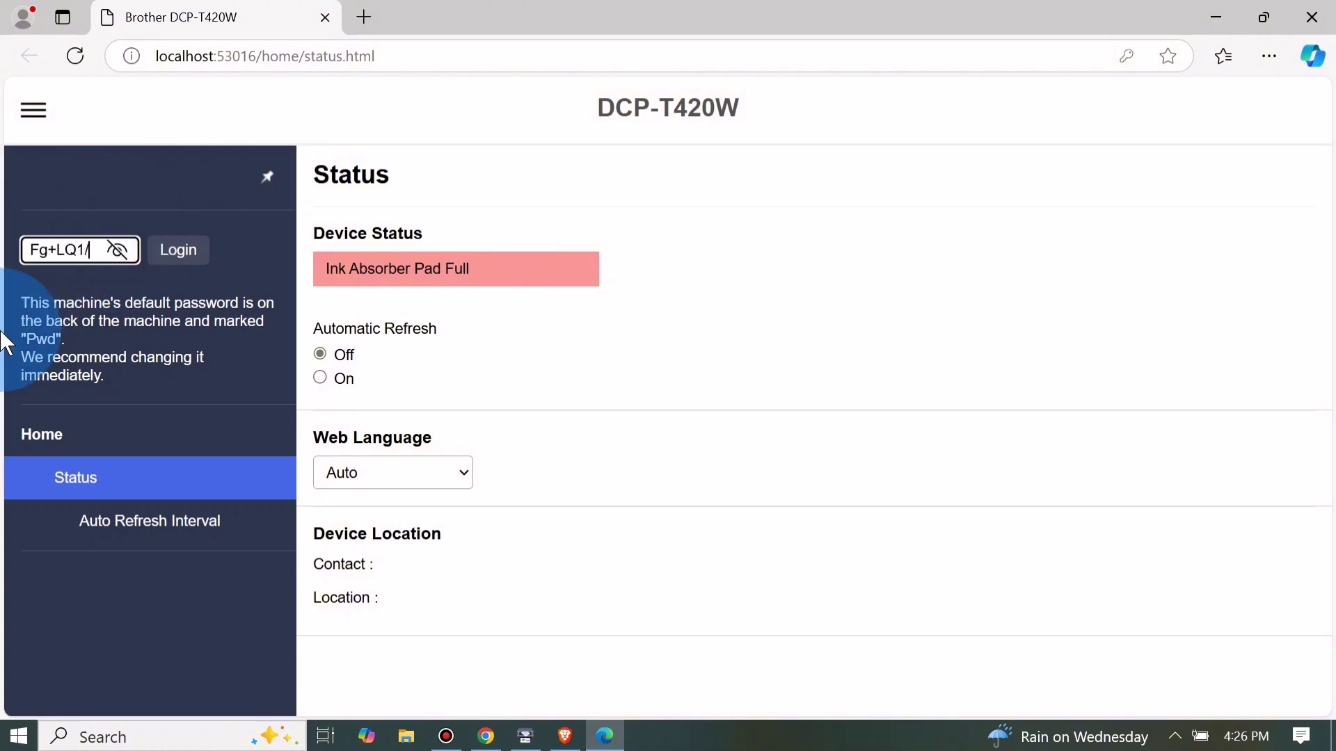
click(179, 250)
click(1040, 268)
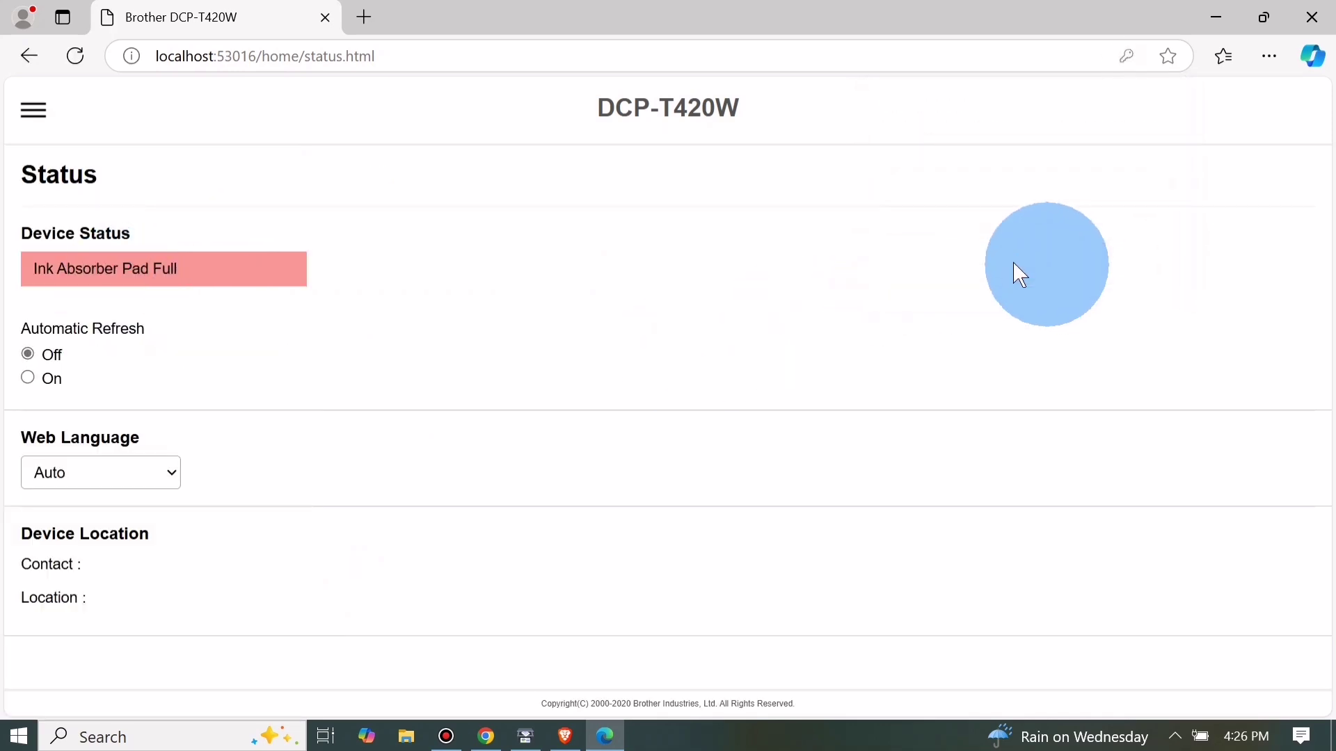
- Go to the Remote Panel page under Administrator in the navigation menu
click(43, 99)
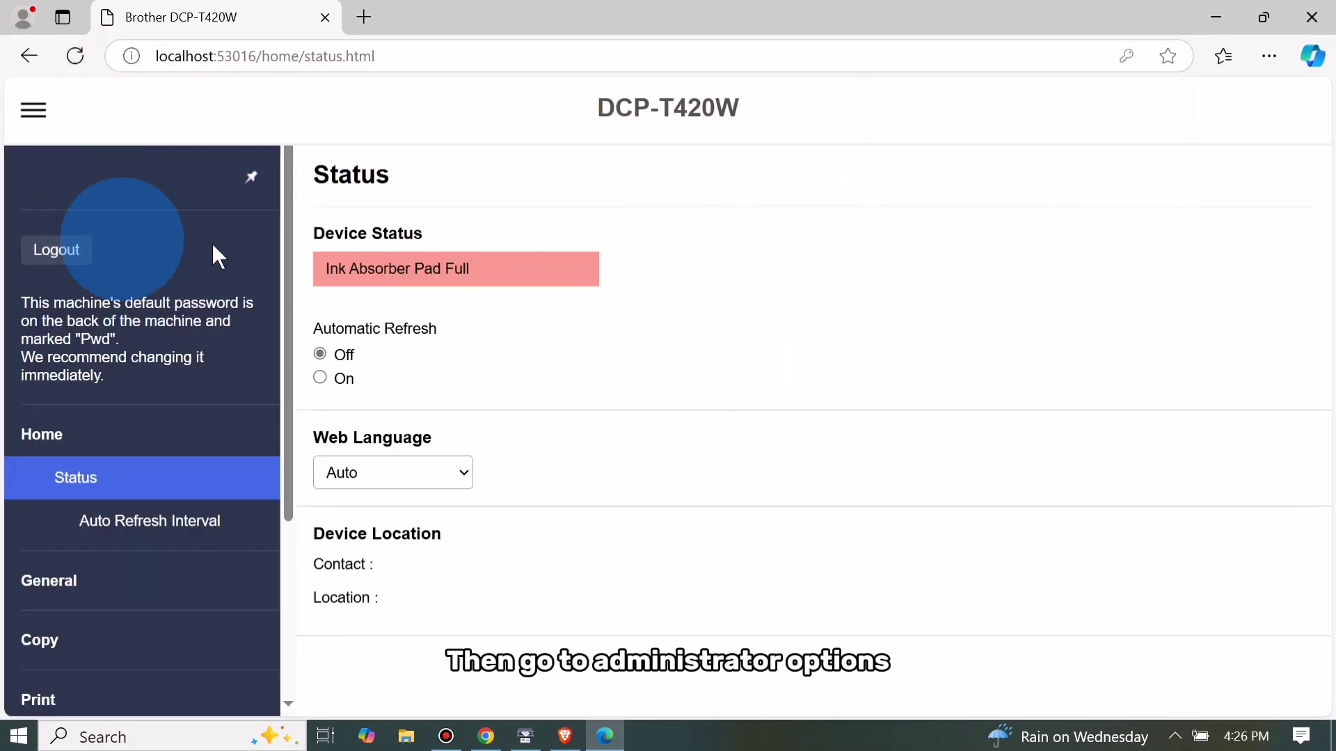
drag(286, 145, 207, 540)
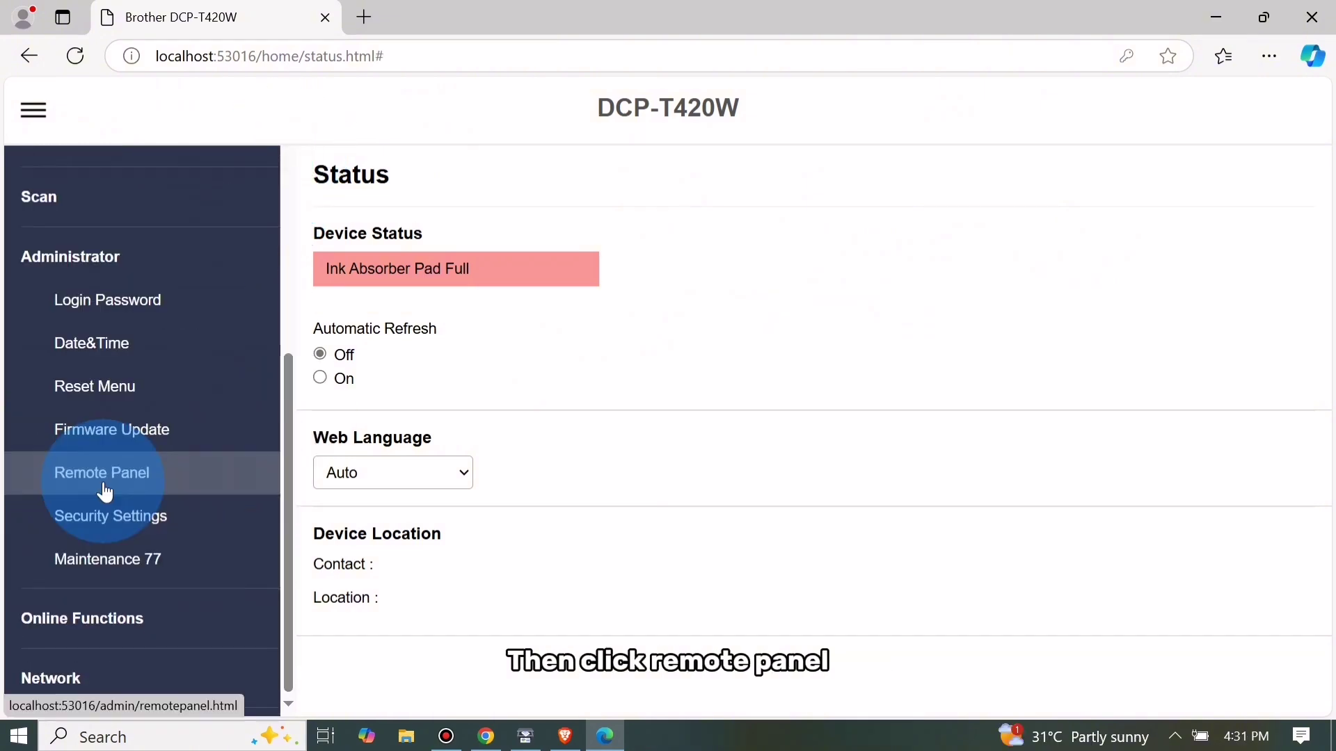
click(67, 471)
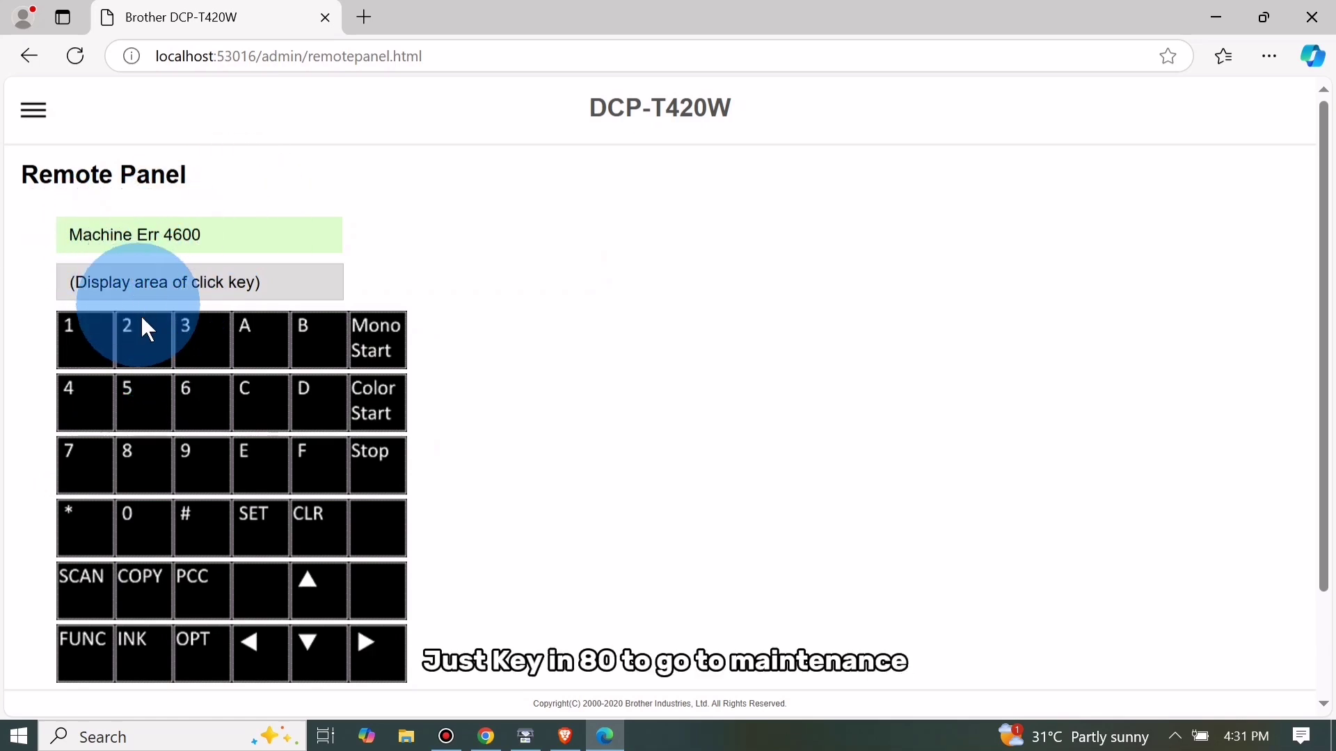
- Key 8 on the remote keypad and fill the sign-in box with the administrator password
click(139, 476)
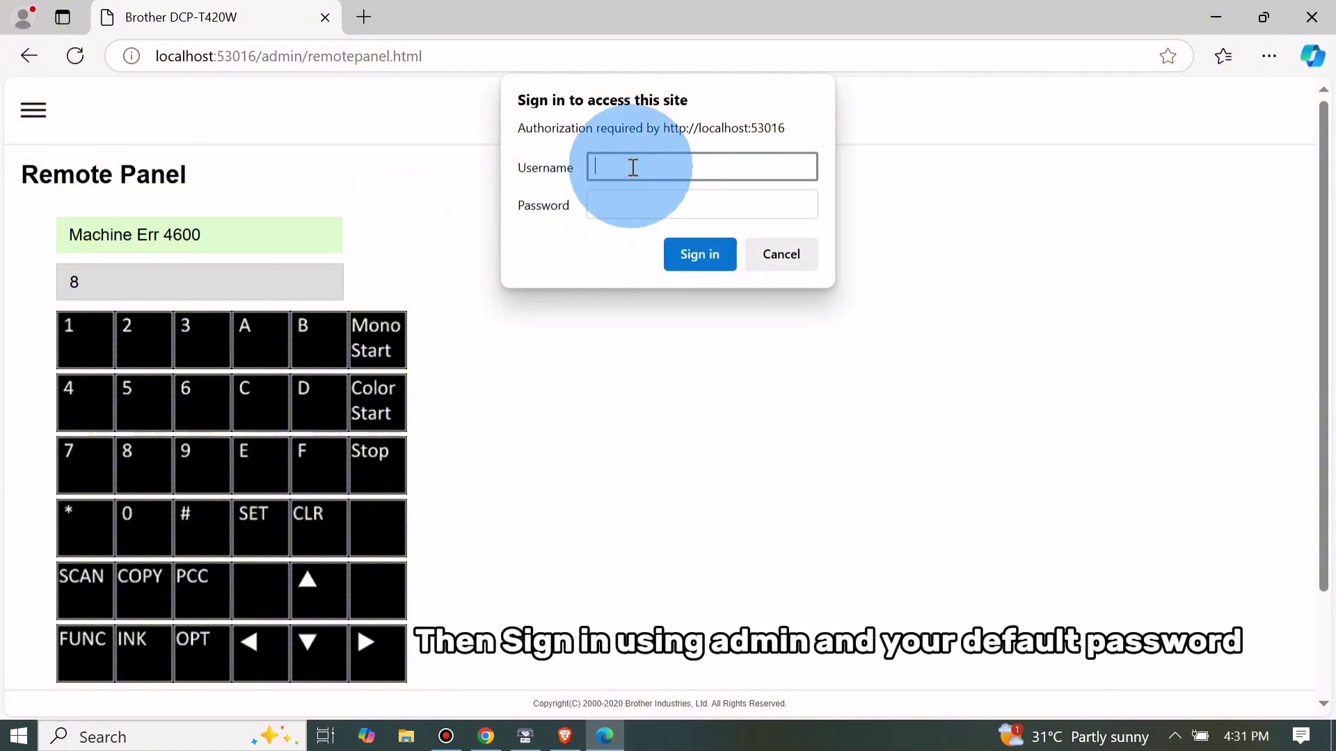
click(632, 205)
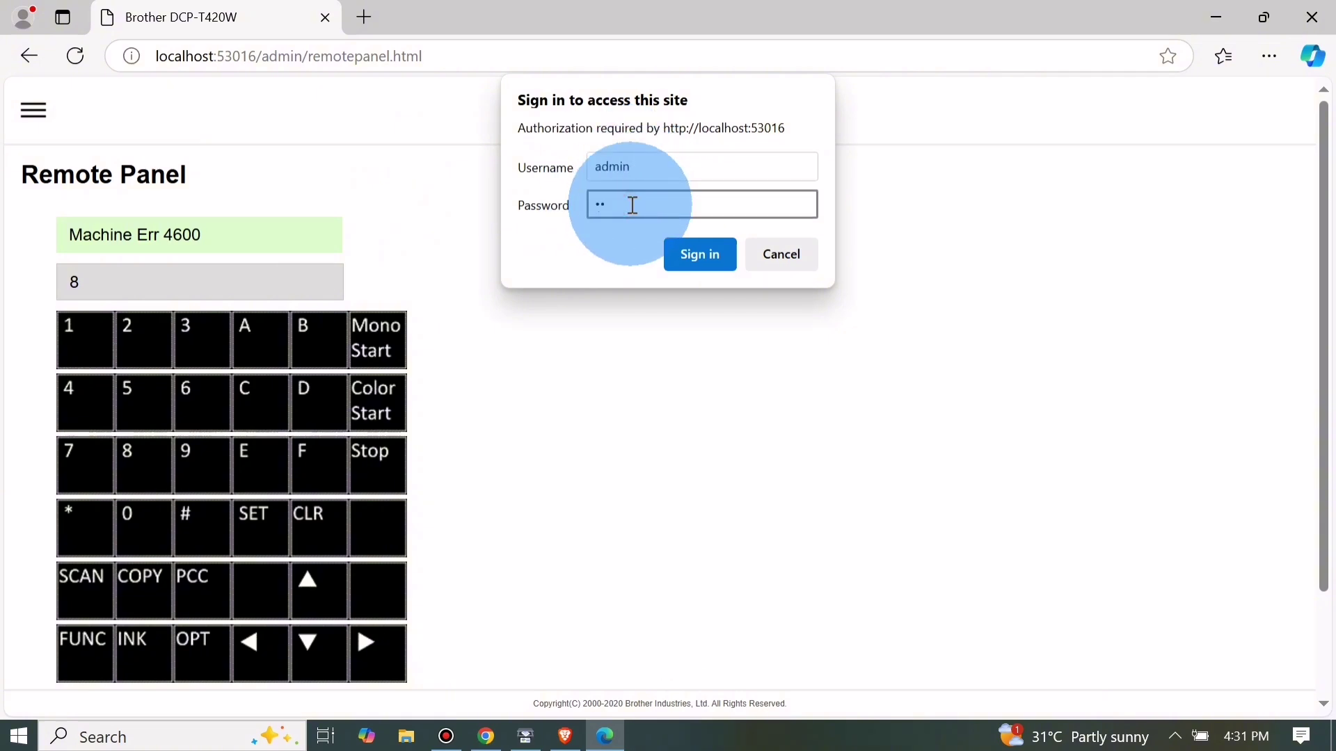
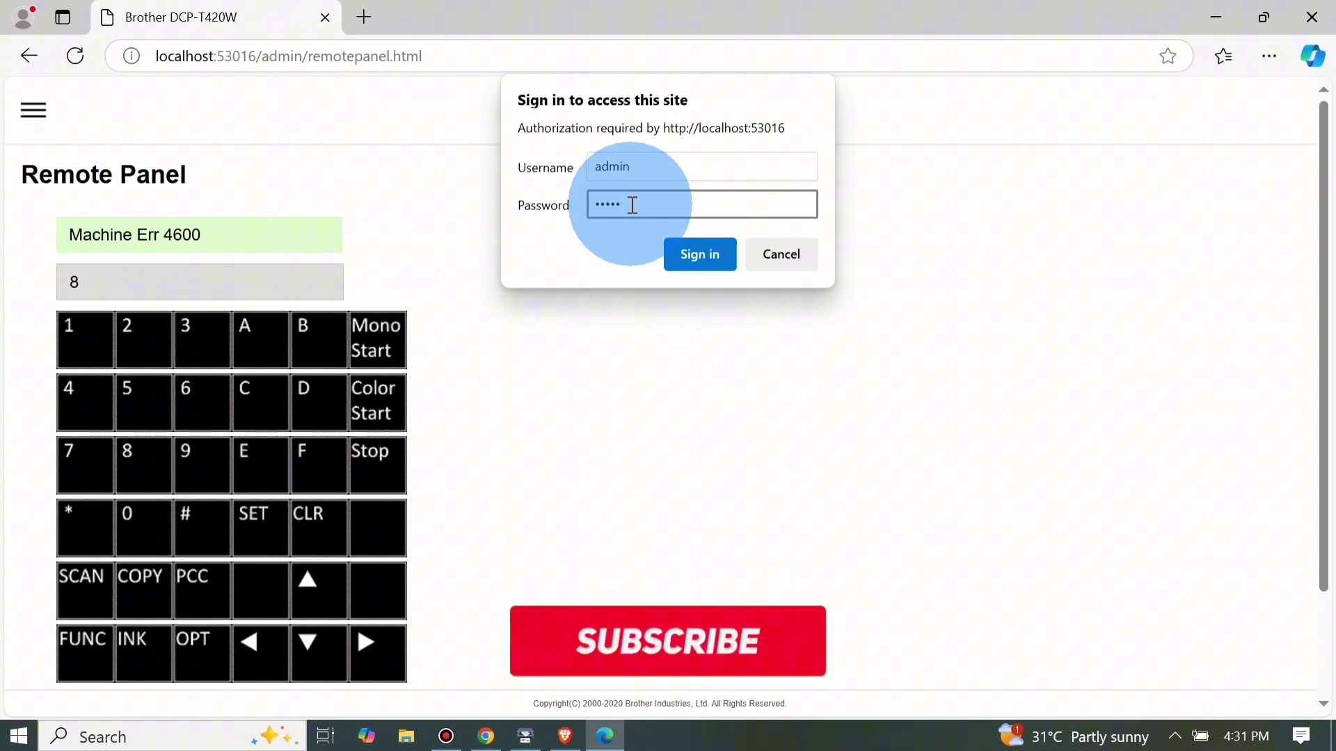
- Sign in, key 0 to complete code 80, and step down eight items to PURGE COUNT
click(699, 261)
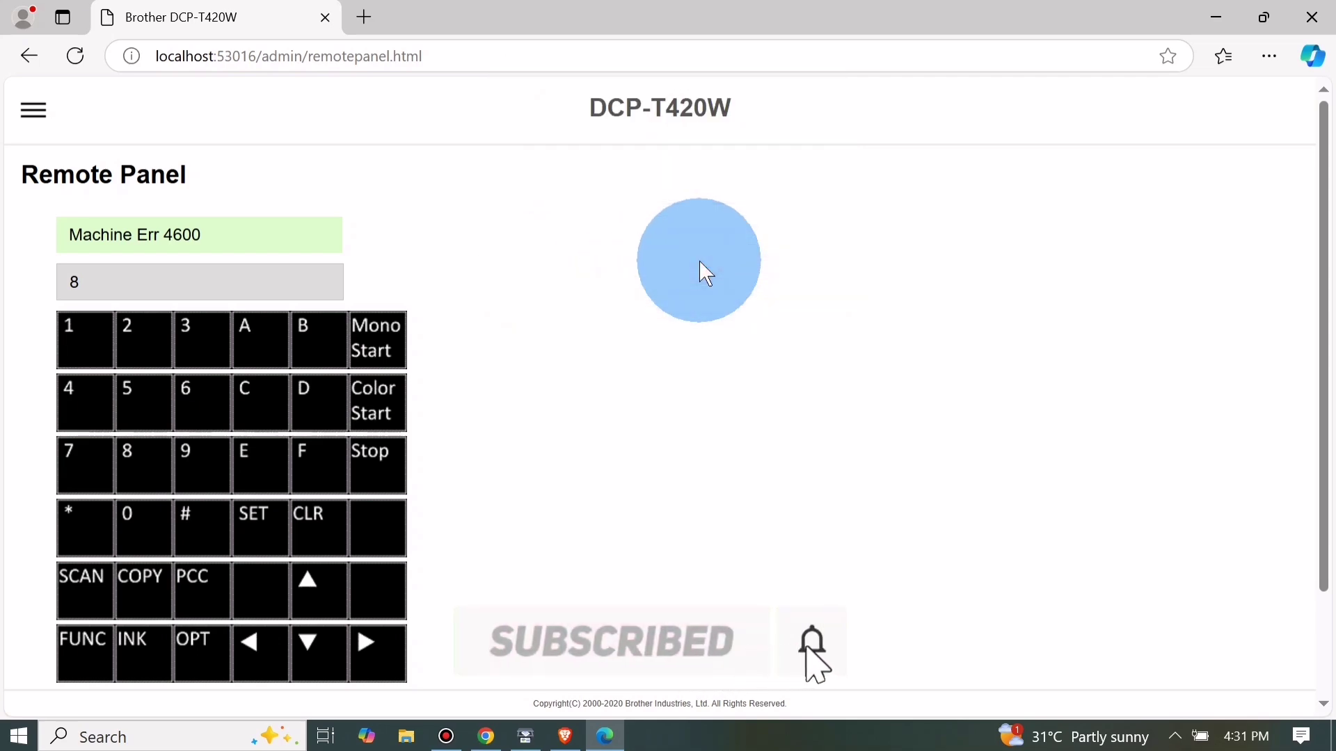
click(122, 528)
click(307, 644)
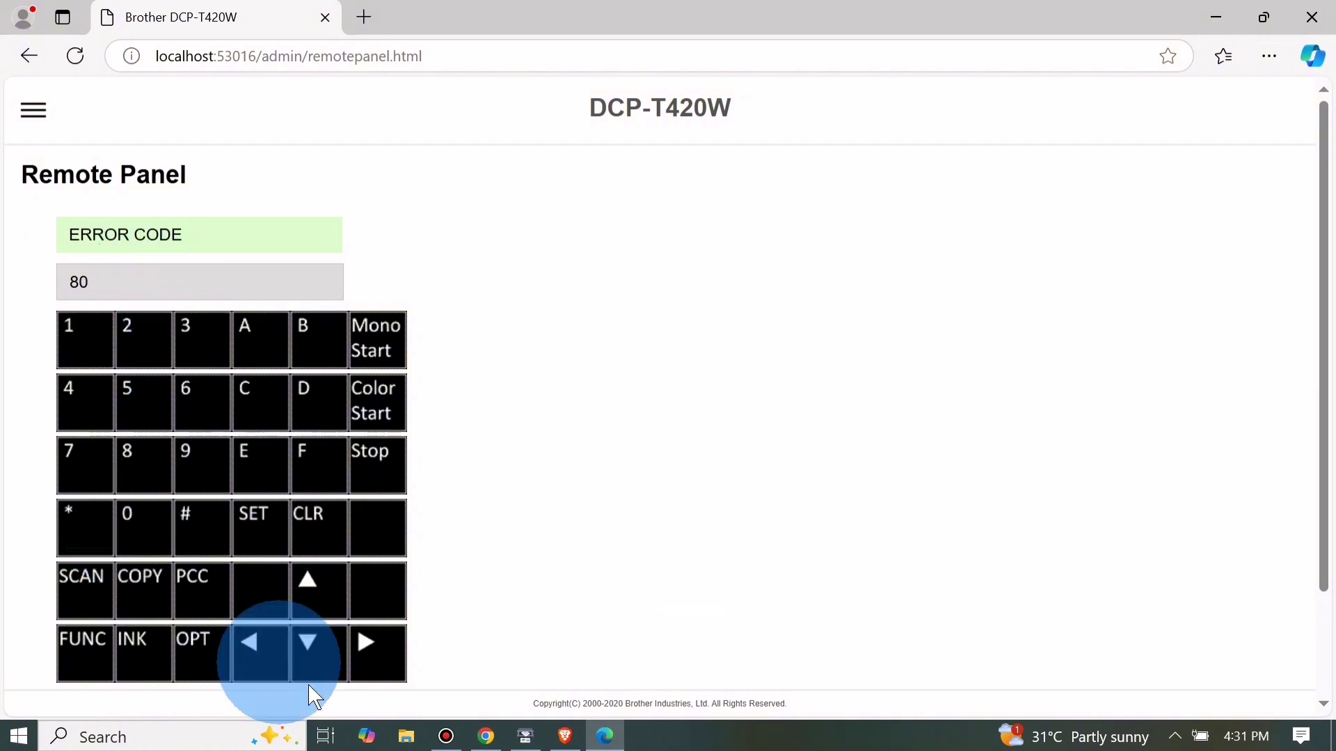
click(308, 644)
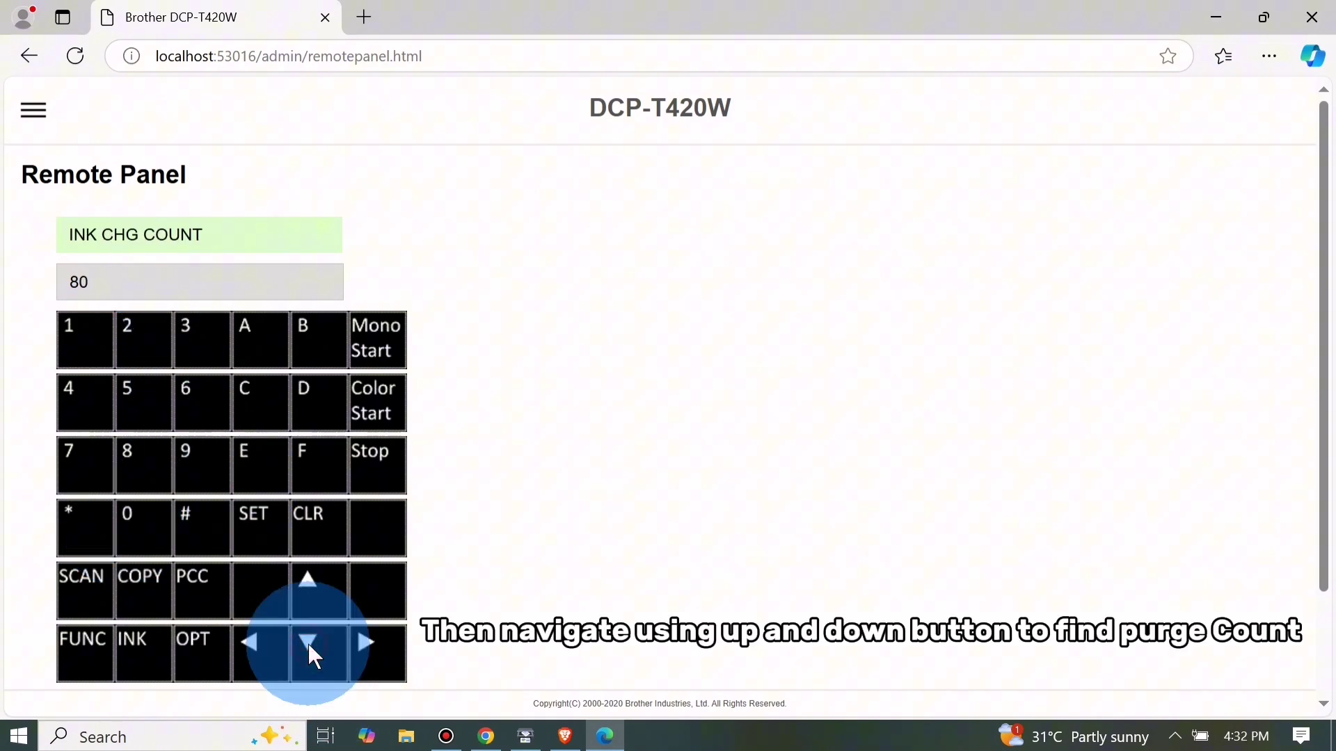
click(308, 644)
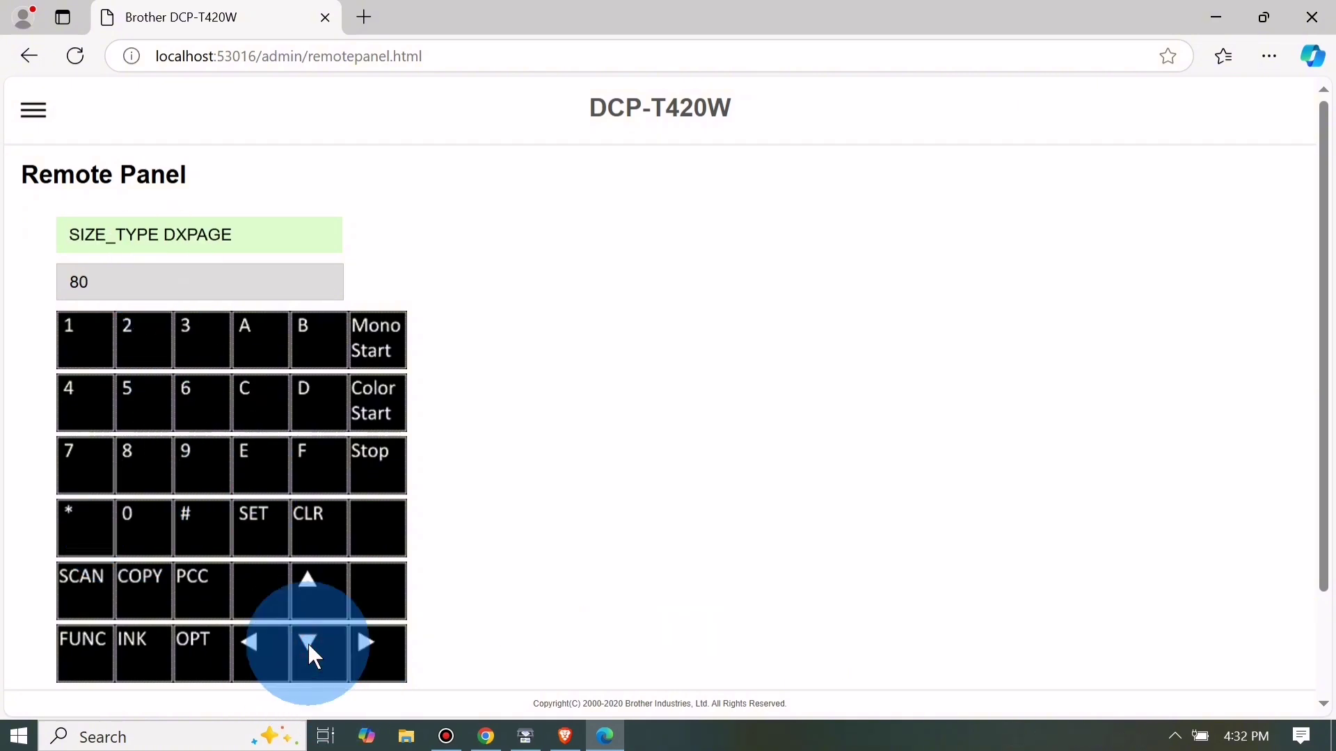
click(308, 644)
click(307, 634)
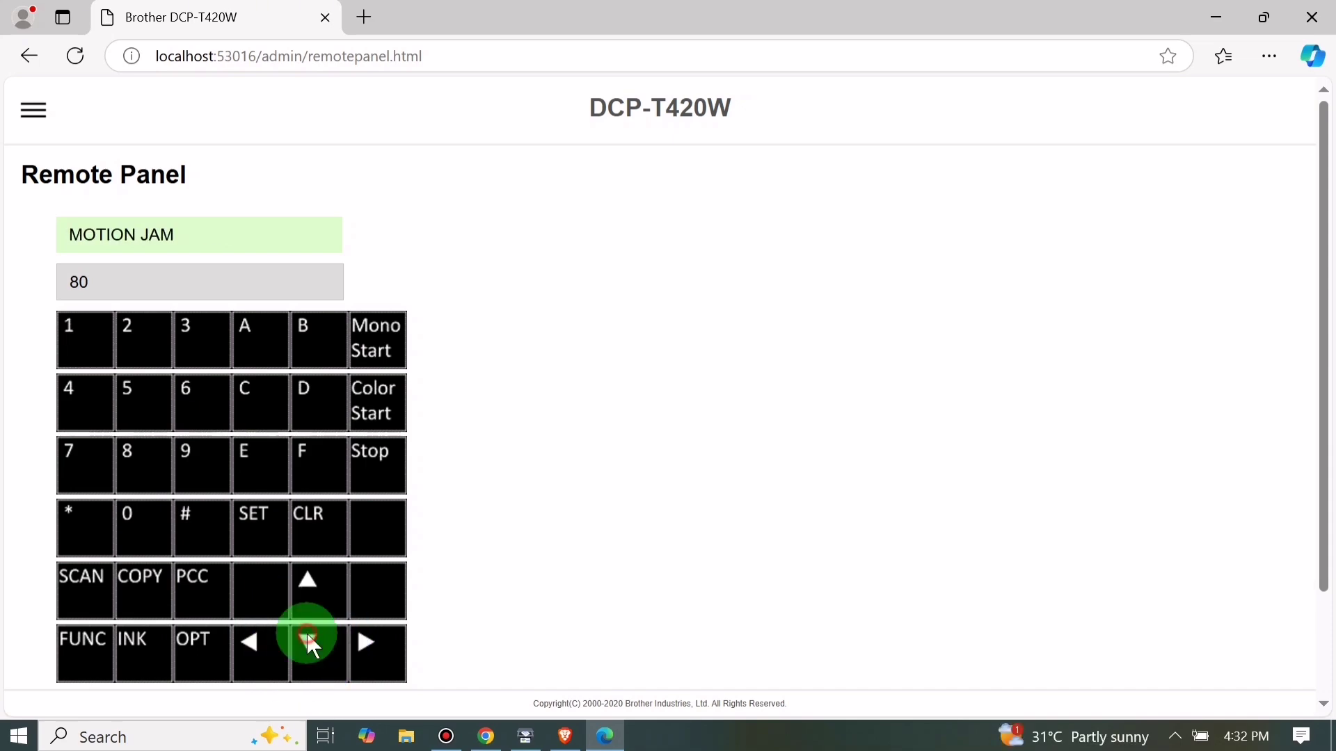
click(309, 644)
click(307, 637)
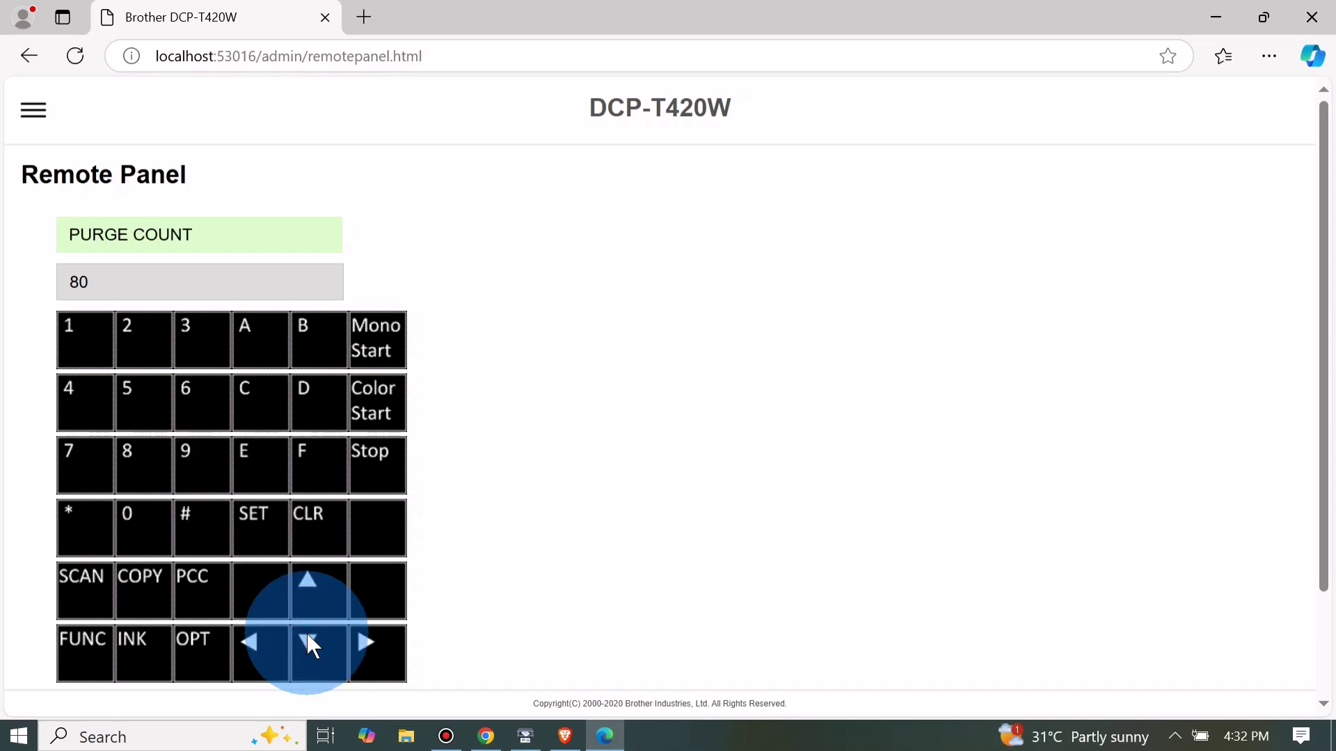
click(307, 637)
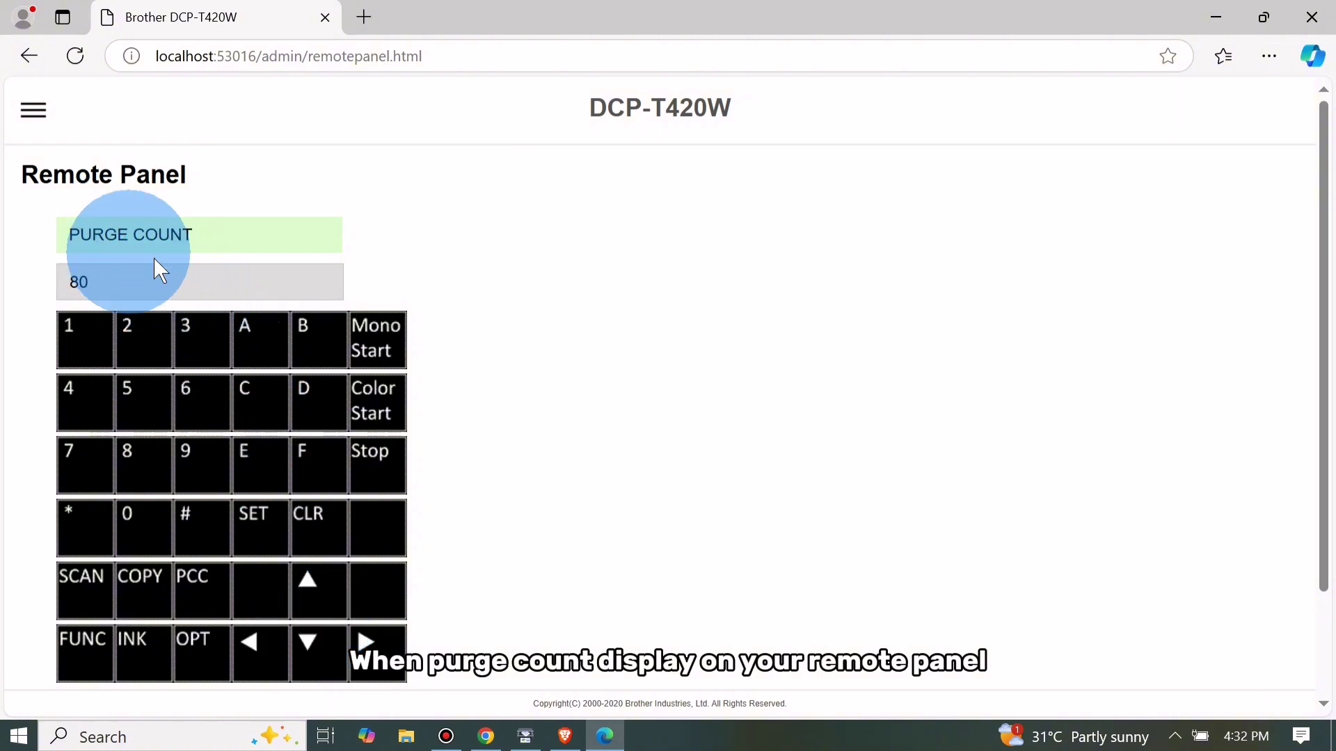
- Show the PURGE COUNT value 007635, then key 2783 to reset it to 000000
click(248, 514)
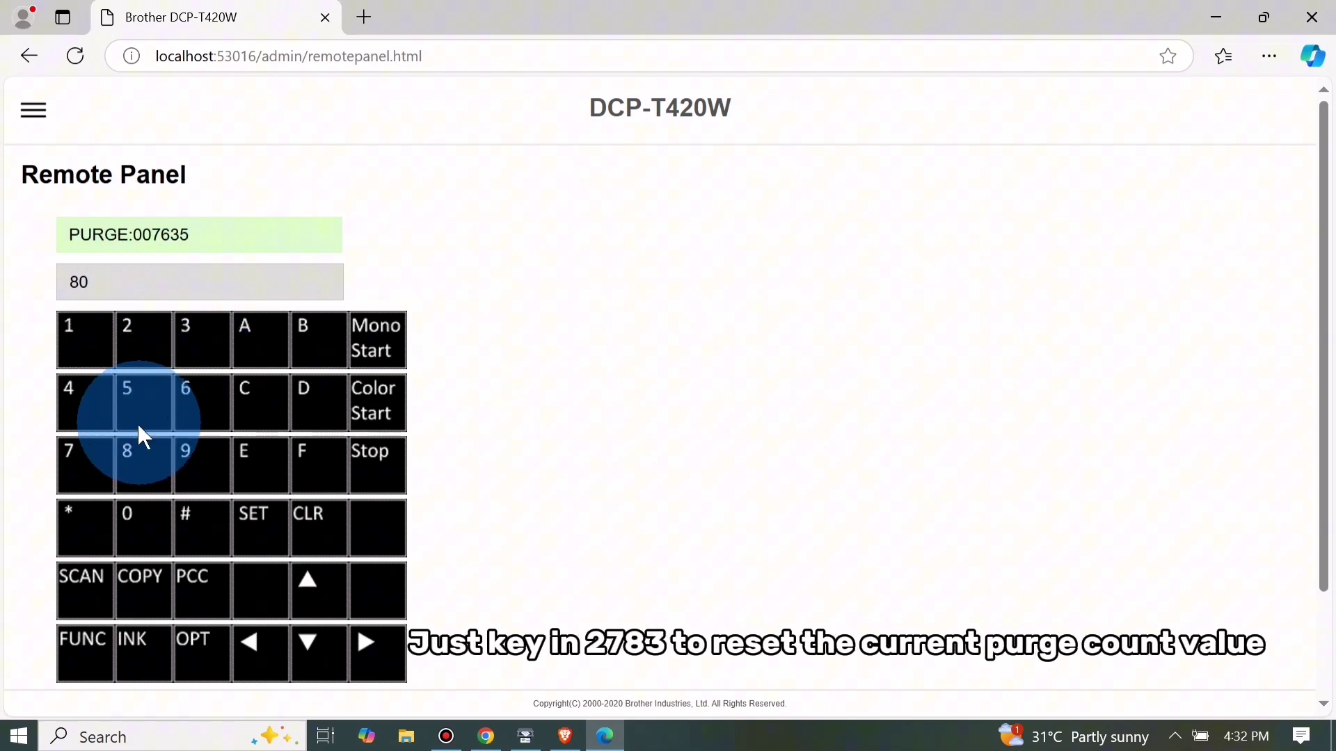
click(136, 330)
click(82, 466)
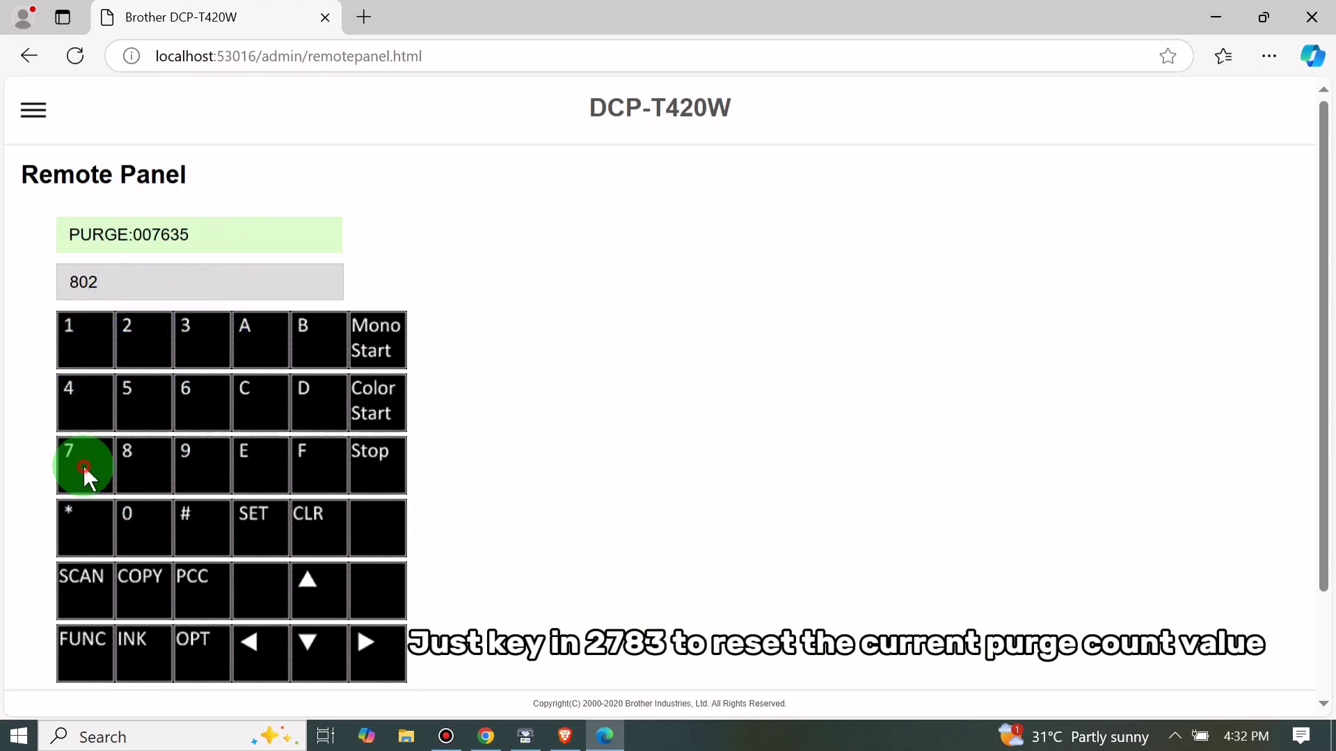
click(150, 449)
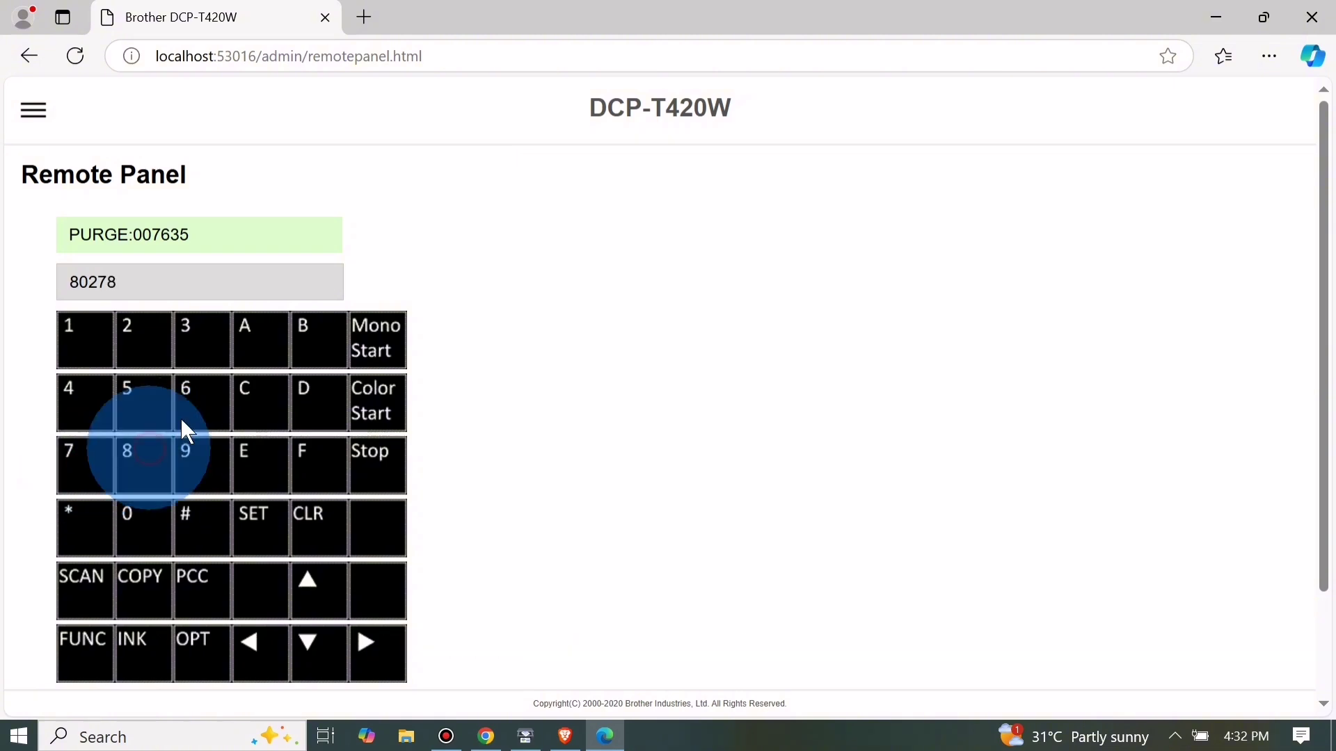
click(199, 345)
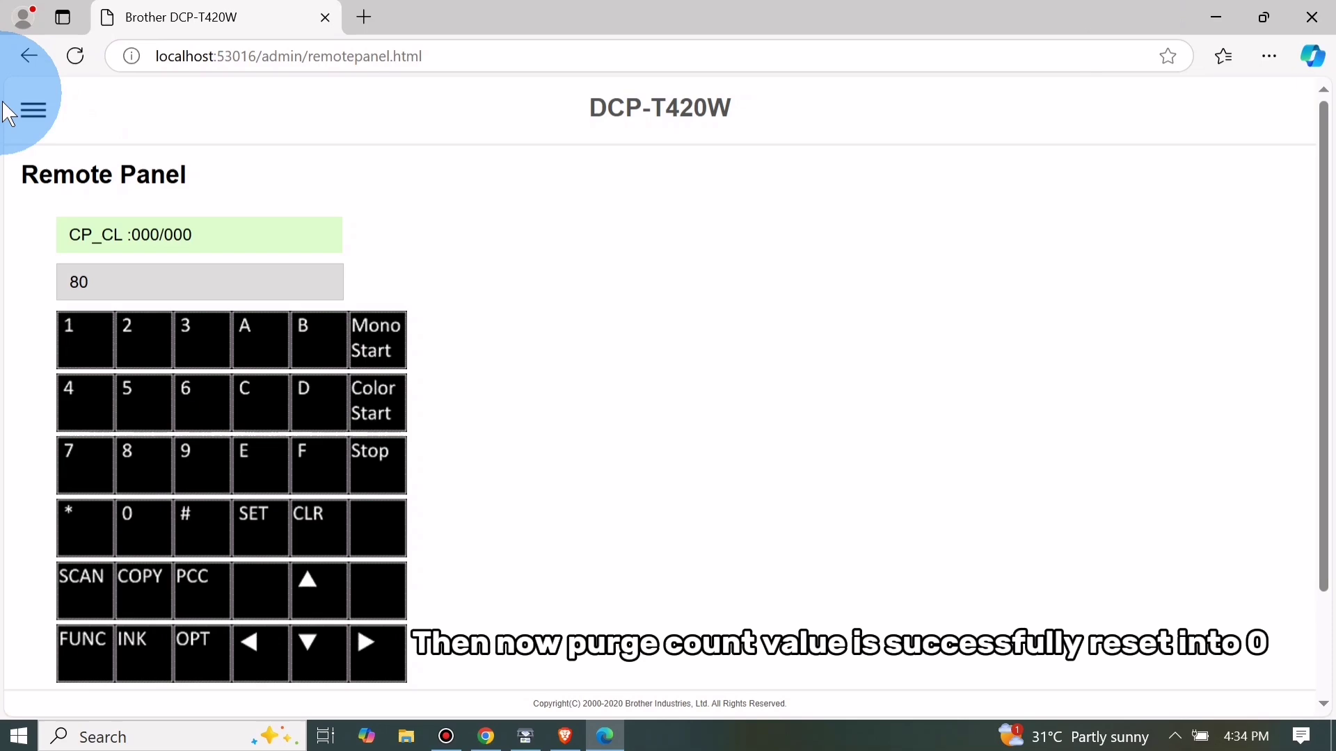
click(29, 113)
- Log out of Web Based Management, turn on automatic status refresh, and close Edge
click(56, 250)
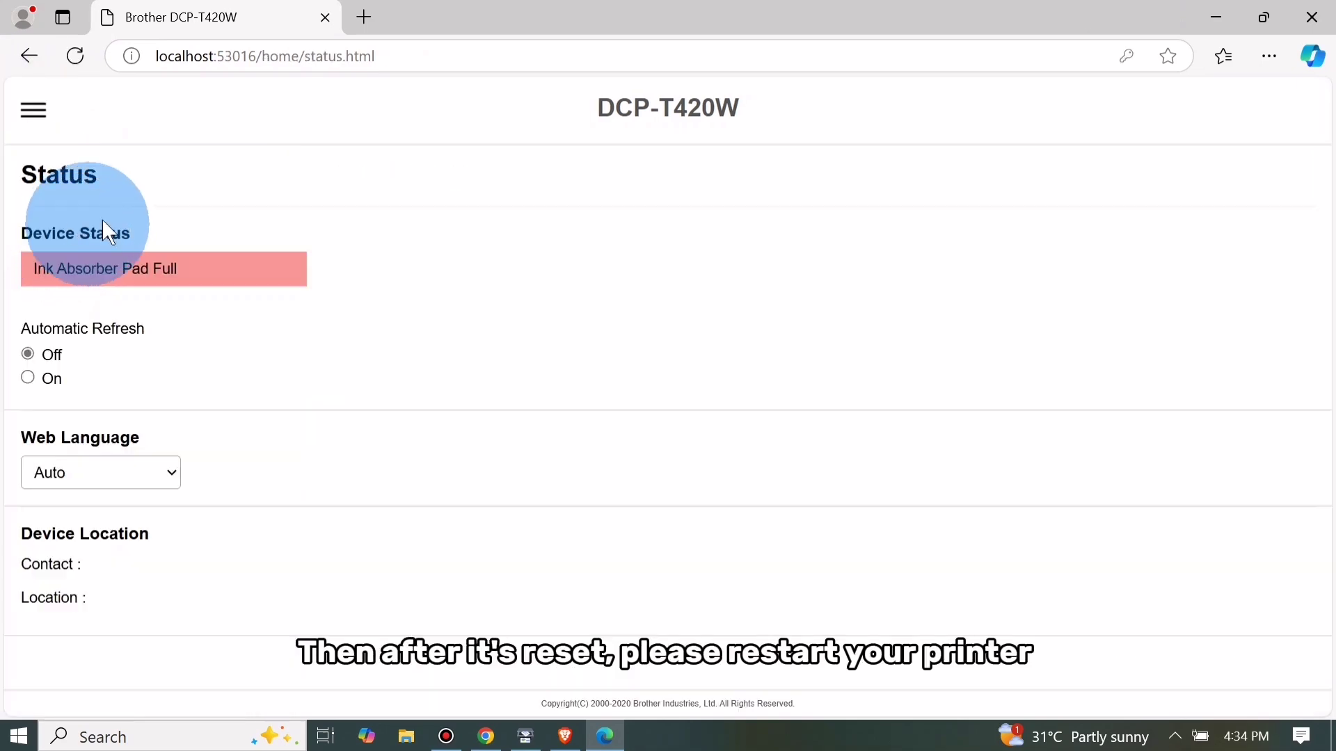
click(569, 387)
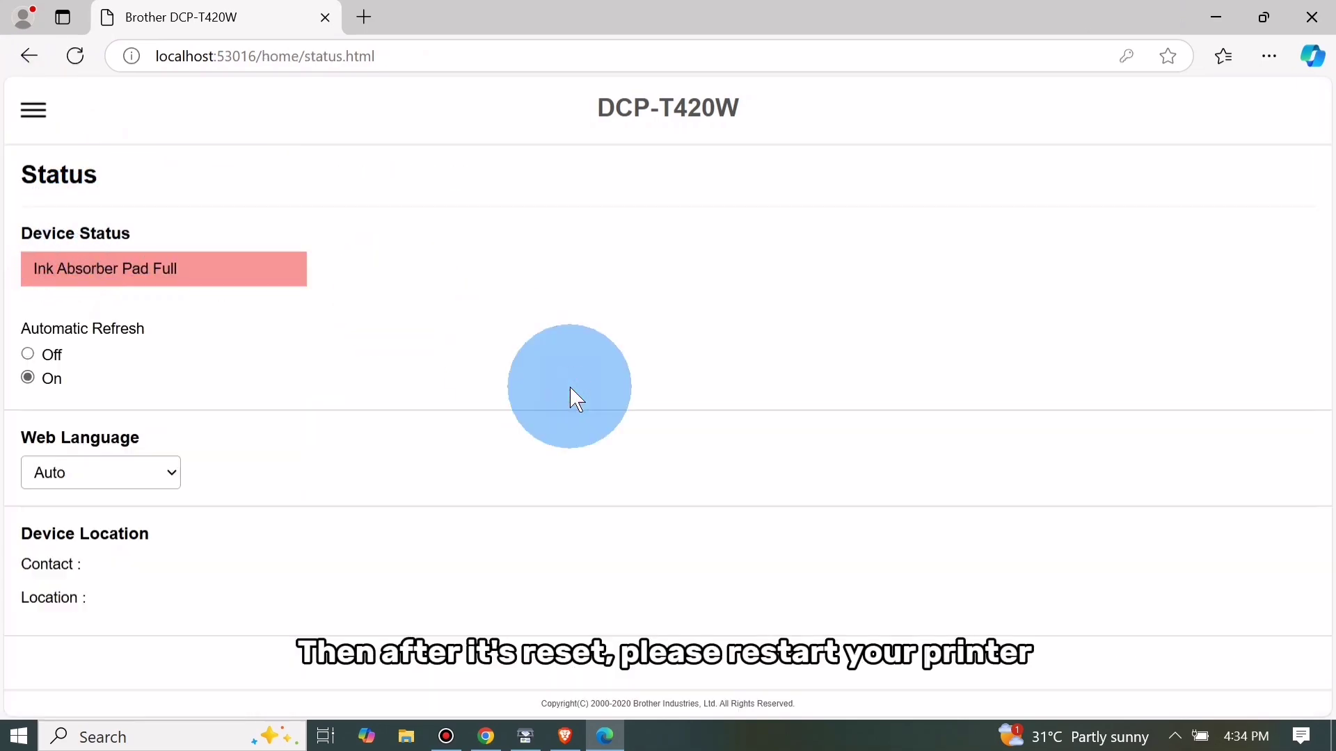
click(1311, 17)
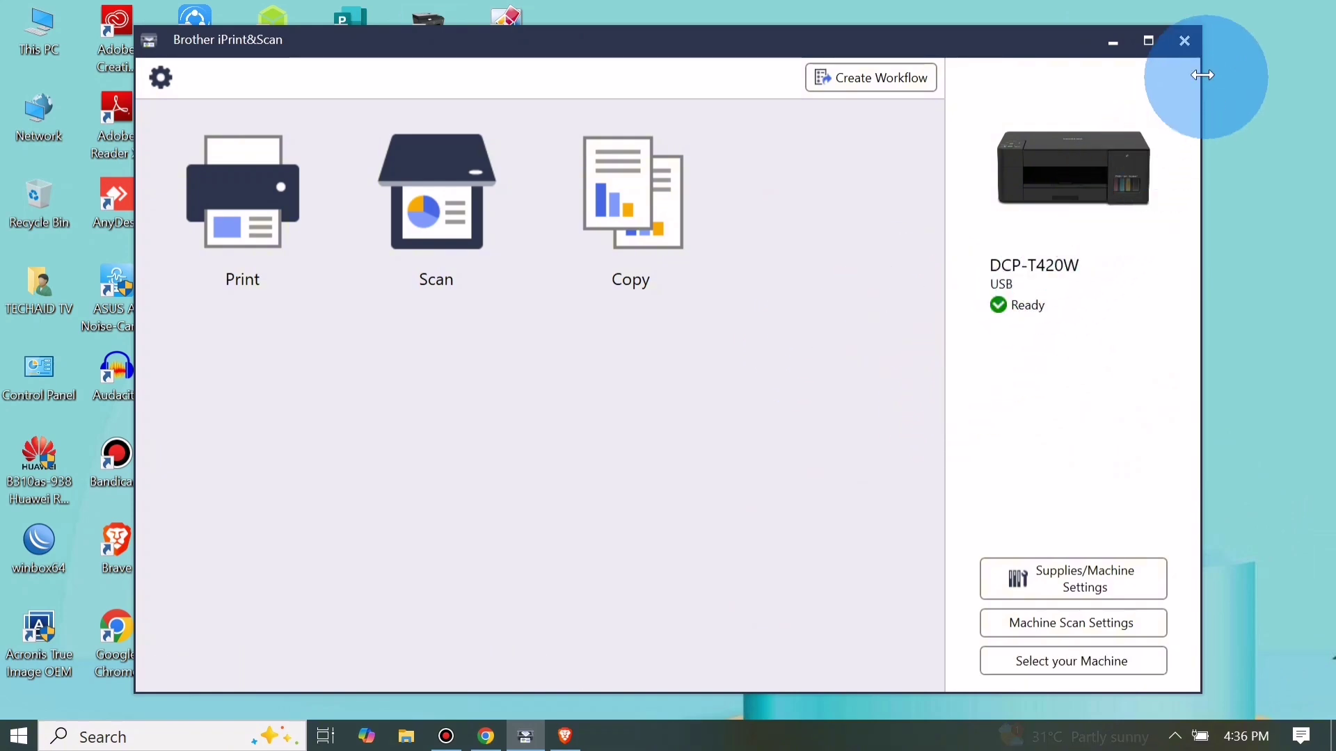
- Close iPrint&Scan and open Devices and Printers from the desktop Control Panel
click(1187, 40)
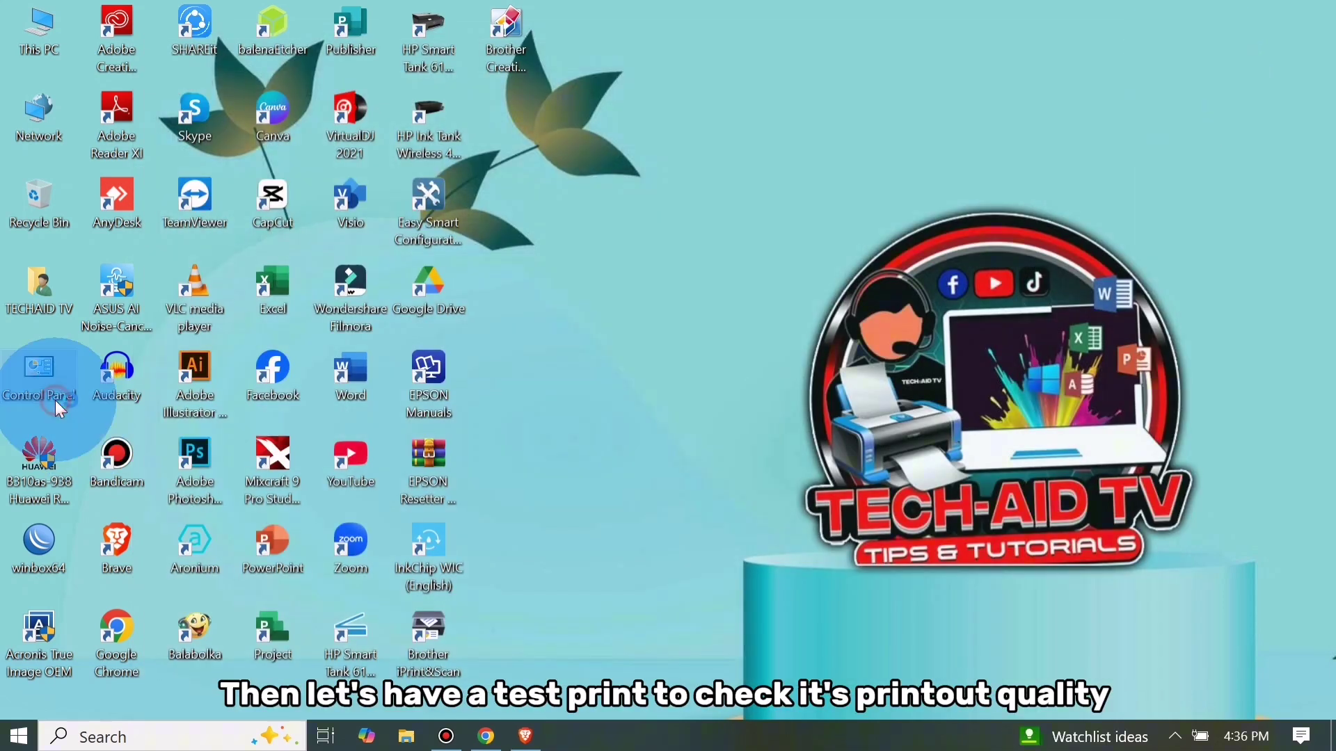
double_click(55, 401)
click(382, 347)
- Print a Windows test page from the Brother DCP-T420W Printer's properties
click(333, 453)
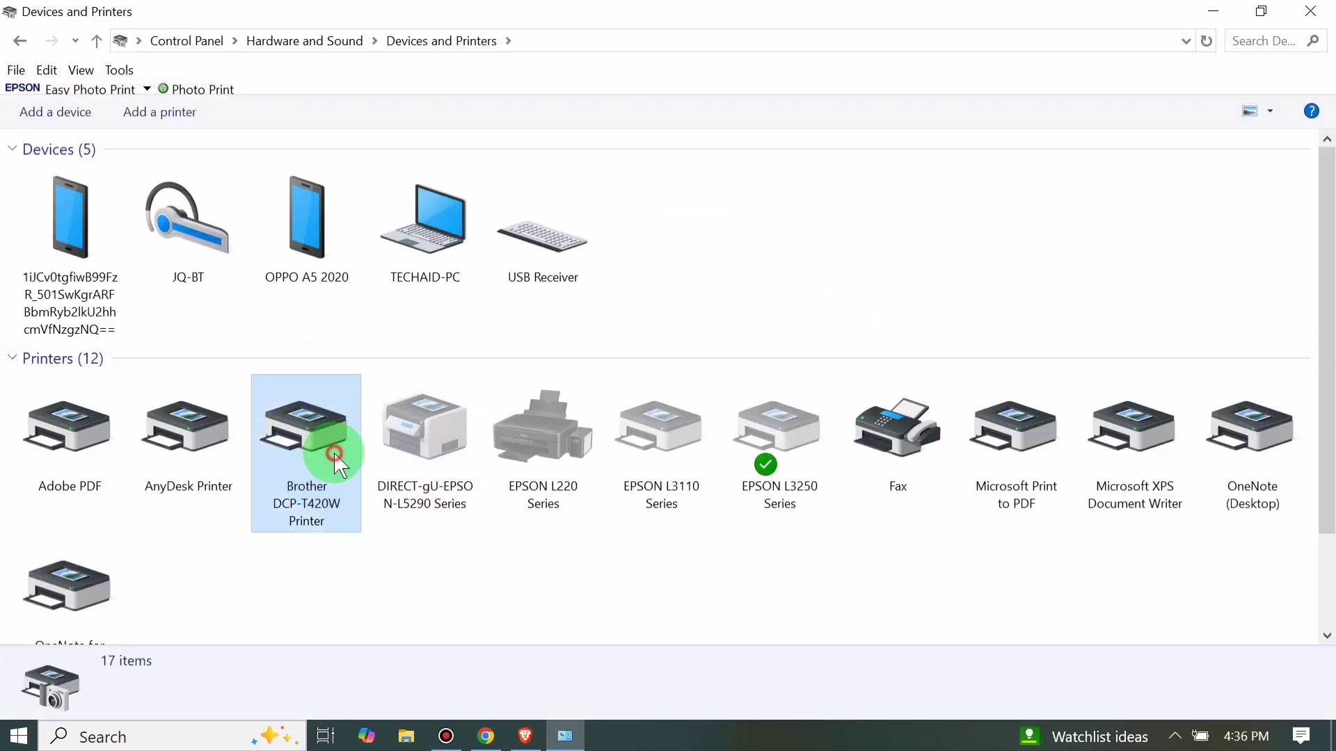
right_click(334, 454)
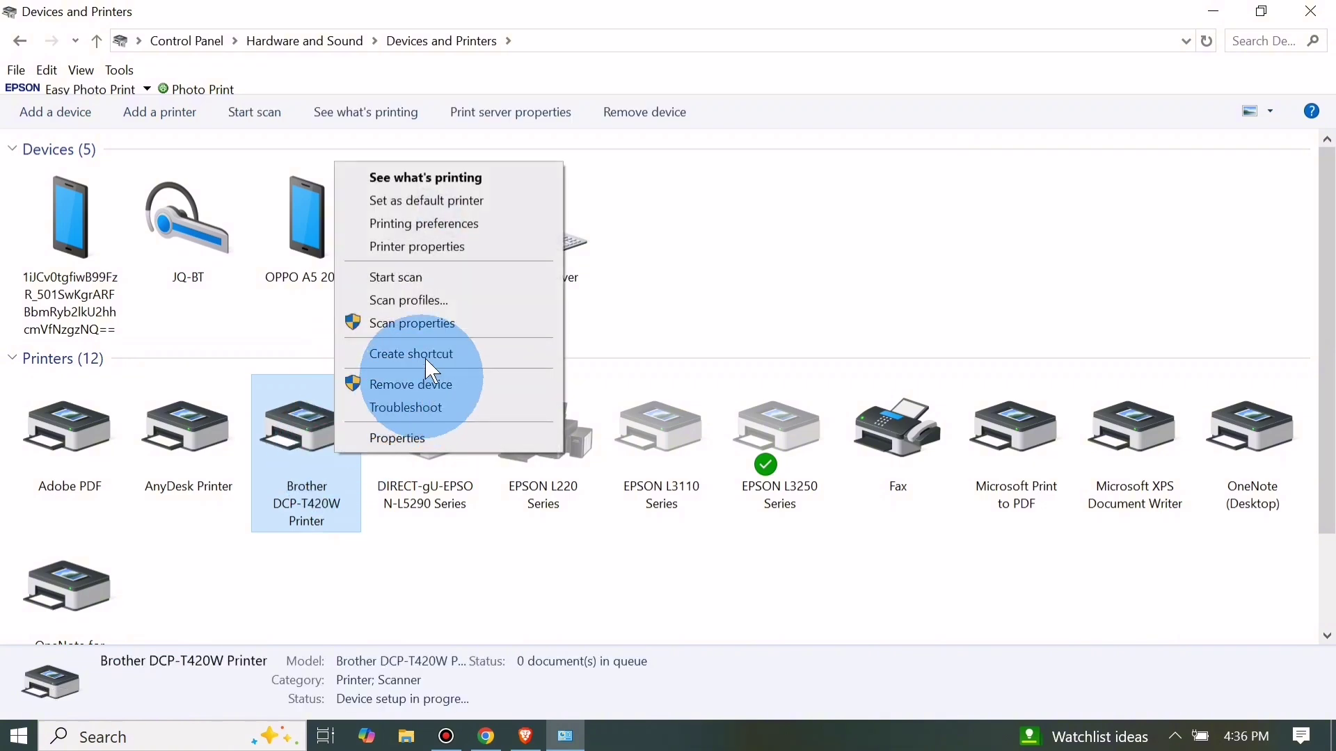
click(460, 249)
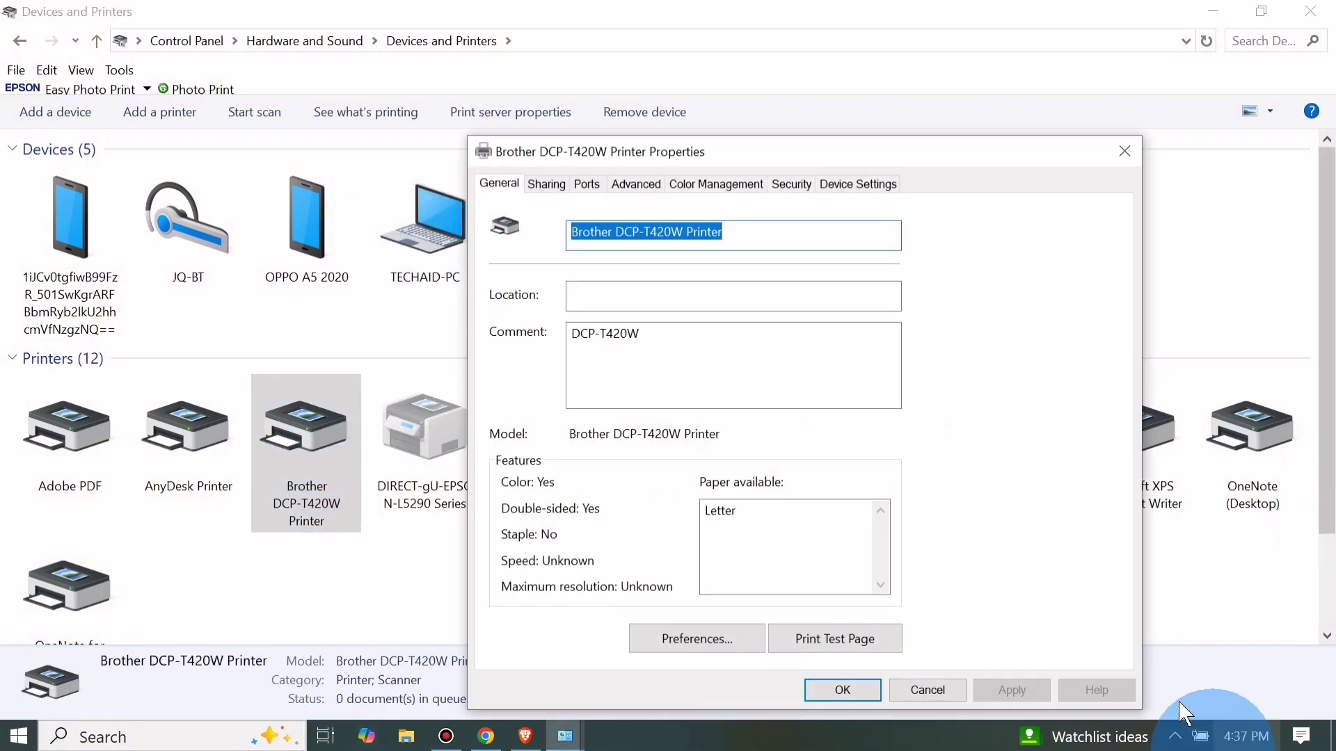
click(861, 632)
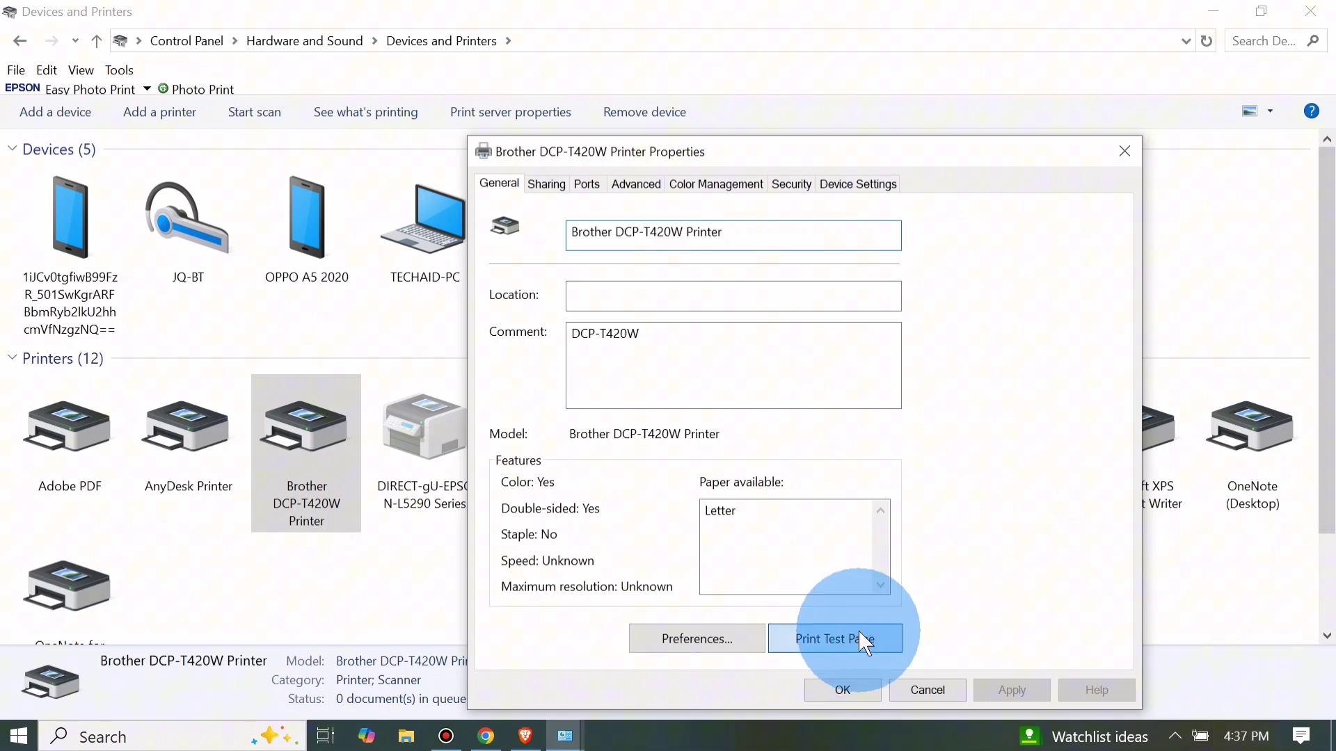